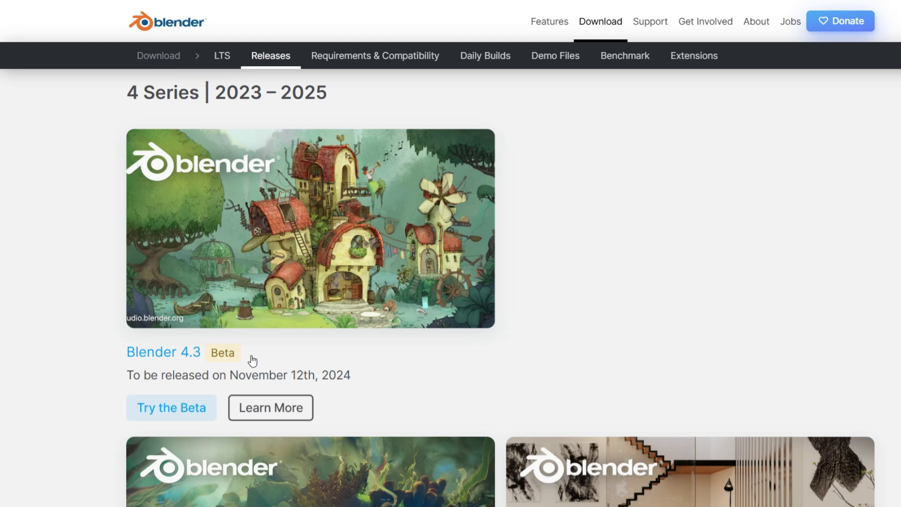
Step: Download the Blender 4.3.0 Beta x64 Windows build from the 4.3 Beta daily builds page
{"action": "left_click_drag", "start_coordinate": [128, 374], "coordinate": [391, 405]}
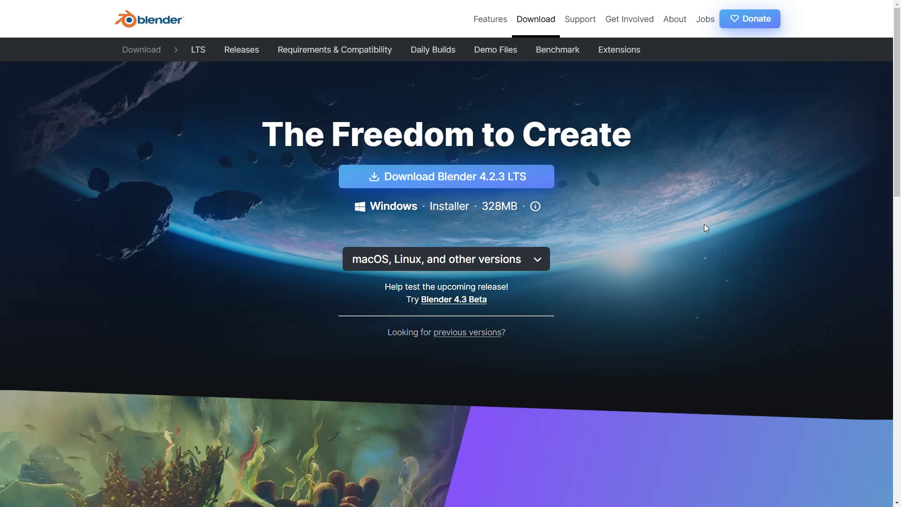
{"action": "left_click", "coordinate": [454, 300]}
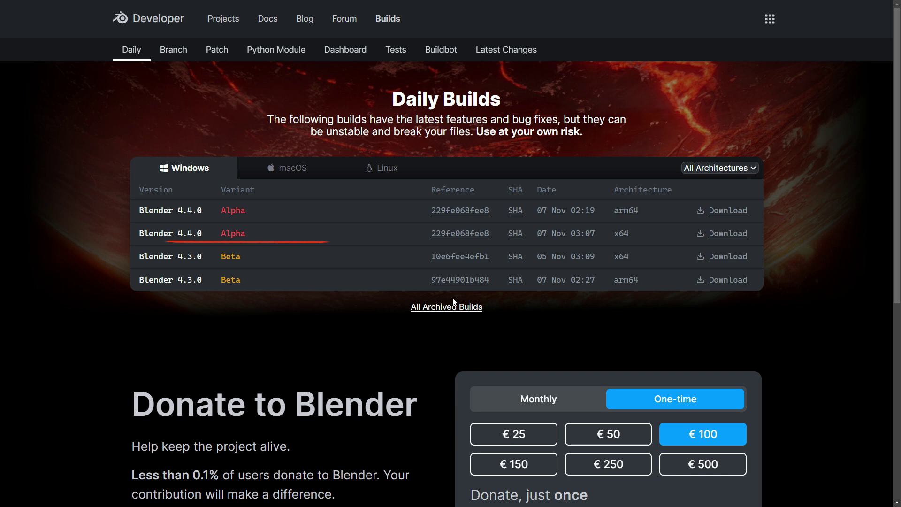
{"action": "left_click", "coordinate": [728, 259]}
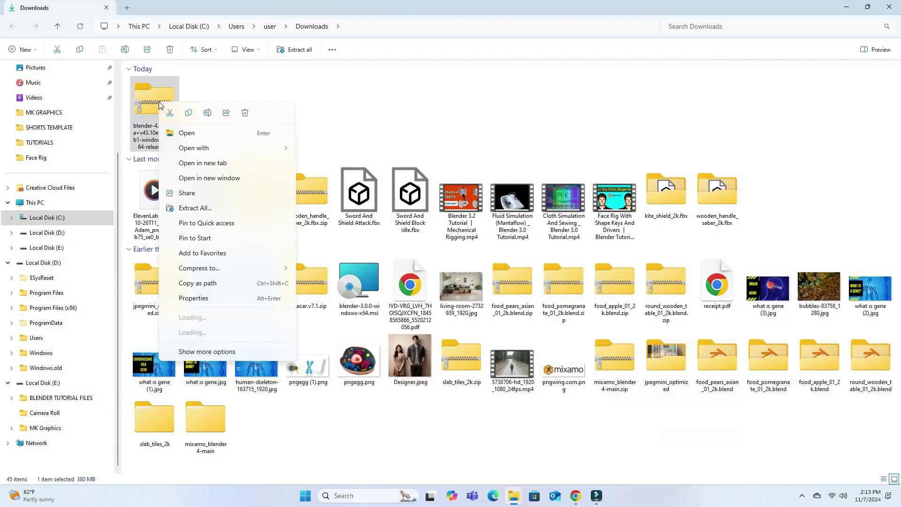
Step: Extract the Blender 4.3 beta zip, run blender-launcher.exe past the security warning, and dismiss the splash
{"action": "left_click", "coordinate": [225, 212]}
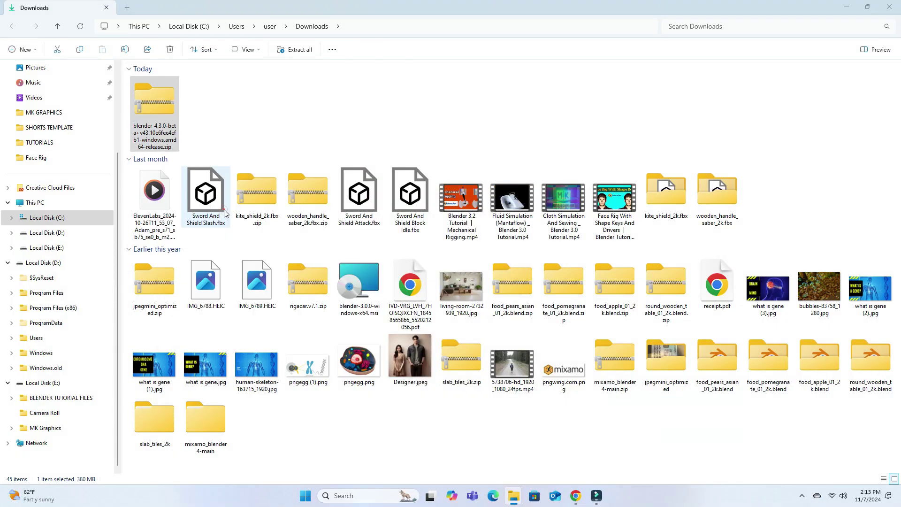
{"action": "left_click", "coordinate": [535, 337]}
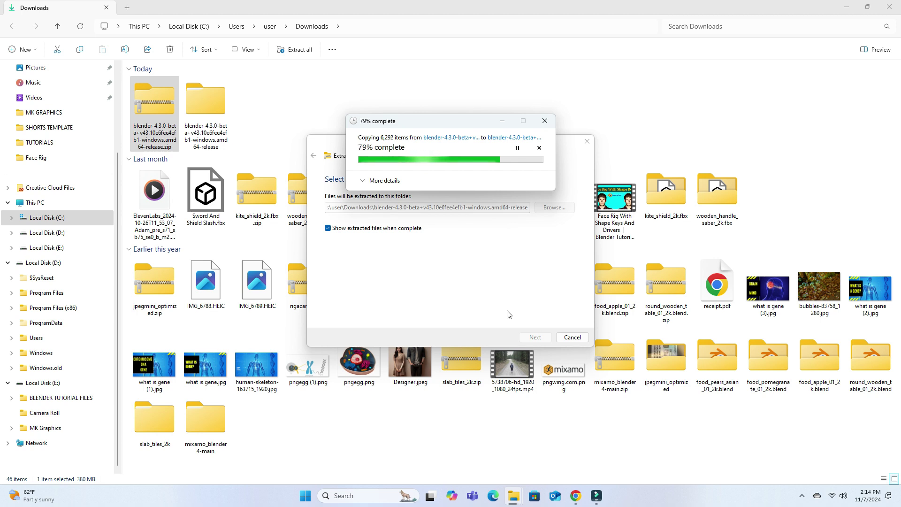
{"action": "double_click", "coordinate": [232, 383]}
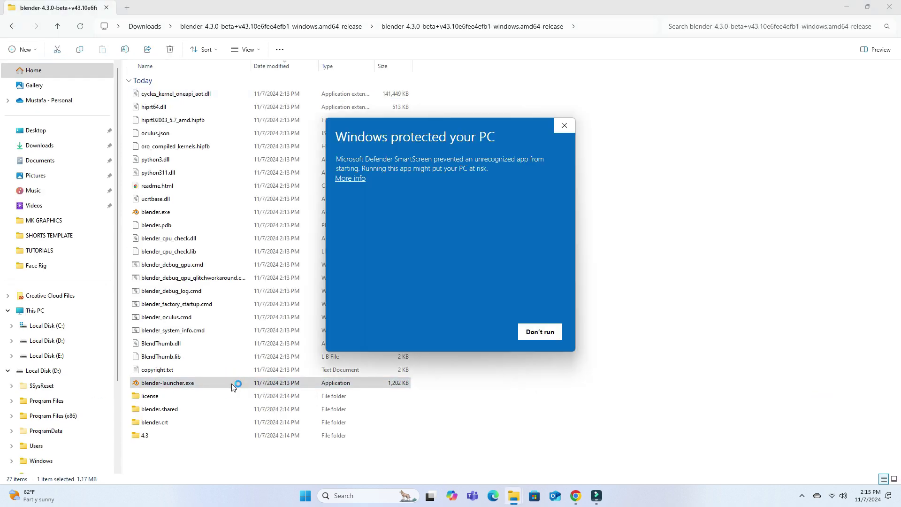
{"action": "left_click", "coordinate": [539, 331]}
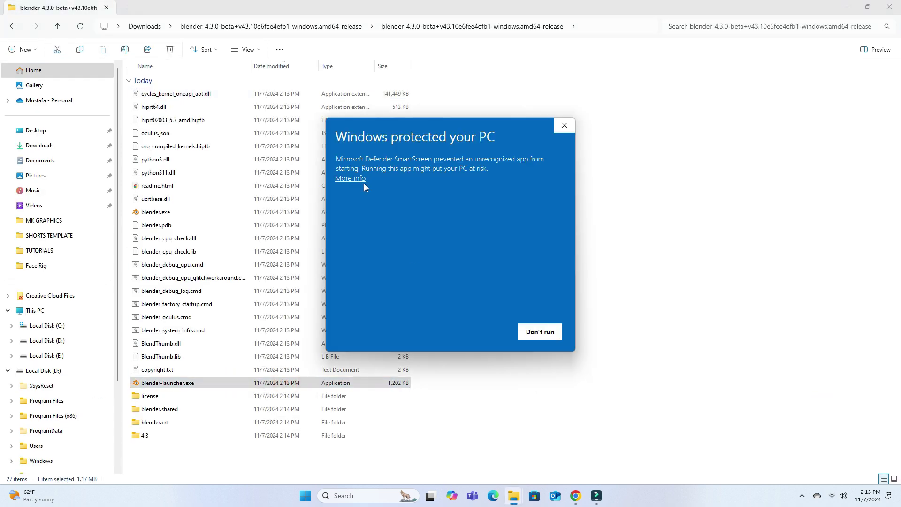
{"action": "left_click", "coordinate": [350, 178]}
{"action": "left_click", "coordinate": [483, 331]}
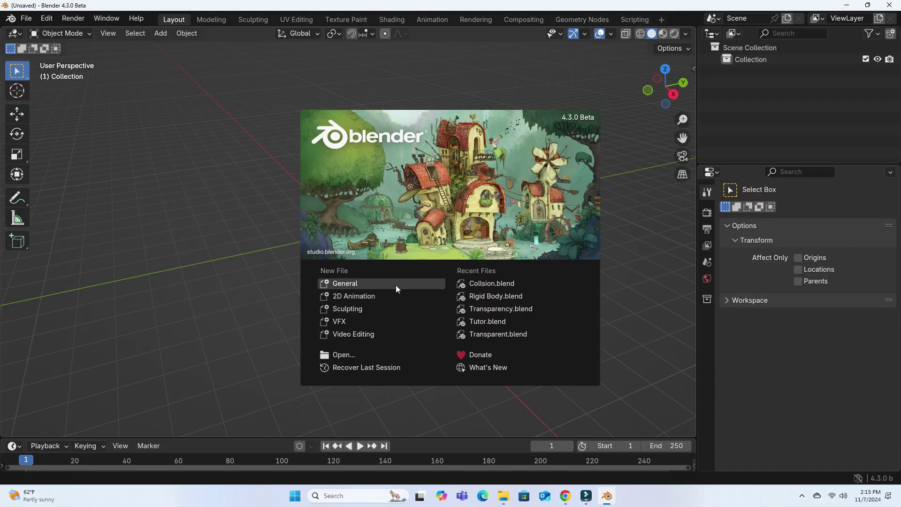
{"action": "left_click", "coordinate": [395, 285]}
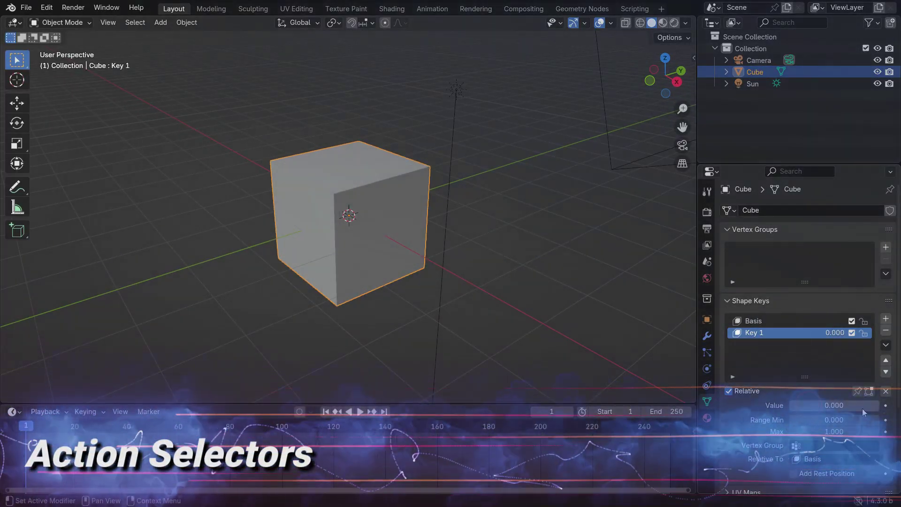
Step: Keyframe the cube's Key 1 shape key from 0 at frame 1 to 1.000 at frame 40 and play it back
{"action": "key", "text": "i"}
{"action": "key", "text": "space"}
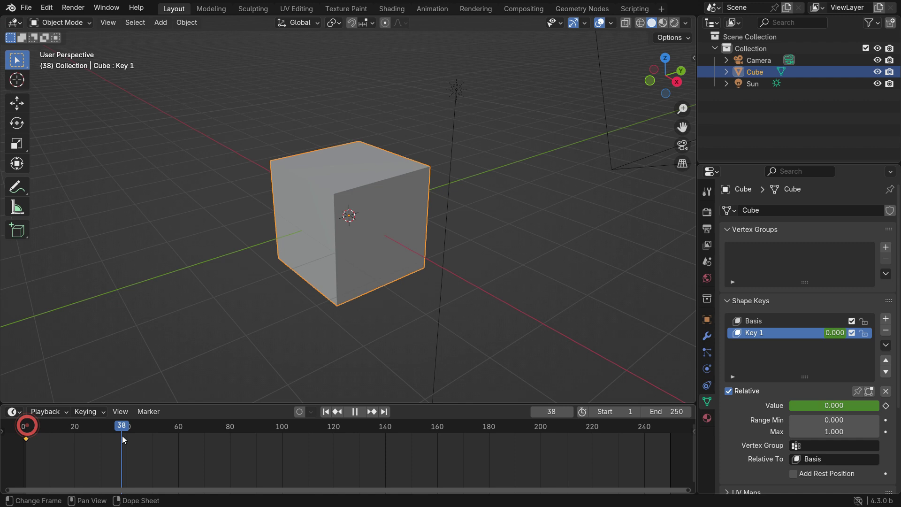
{"action": "left_click_drag", "start_coordinate": [816, 405], "coordinate": [877, 405]}
{"action": "left_click", "coordinate": [886, 405]}
{"action": "key", "text": "shift+Left"}
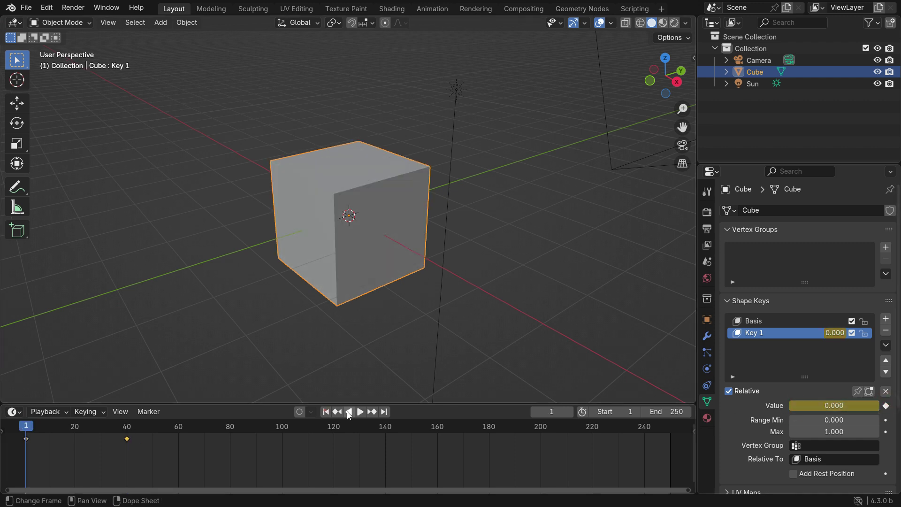
{"action": "left_click", "coordinate": [360, 411]}
{"action": "left_click", "coordinate": [362, 412]}
{"action": "key", "text": "shift+Left"}
Step: Unlink and reassign KeyAction on the shape keys, then duplicate it
{"action": "scroll", "coordinate": [772, 411], "scroll_direction": "down", "scroll_amount": 7}
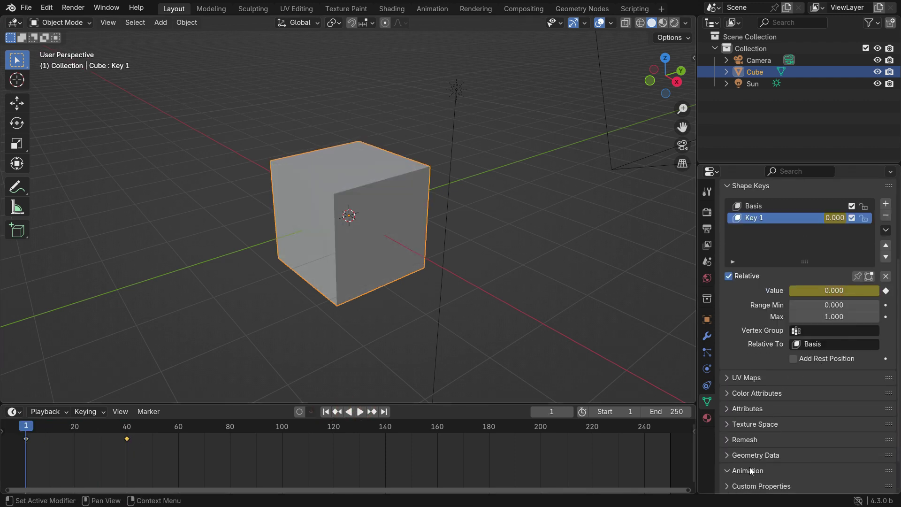
{"action": "left_click", "coordinate": [750, 466]}
{"action": "scroll", "coordinate": [773, 466], "scroll_direction": "down", "scroll_amount": 3}
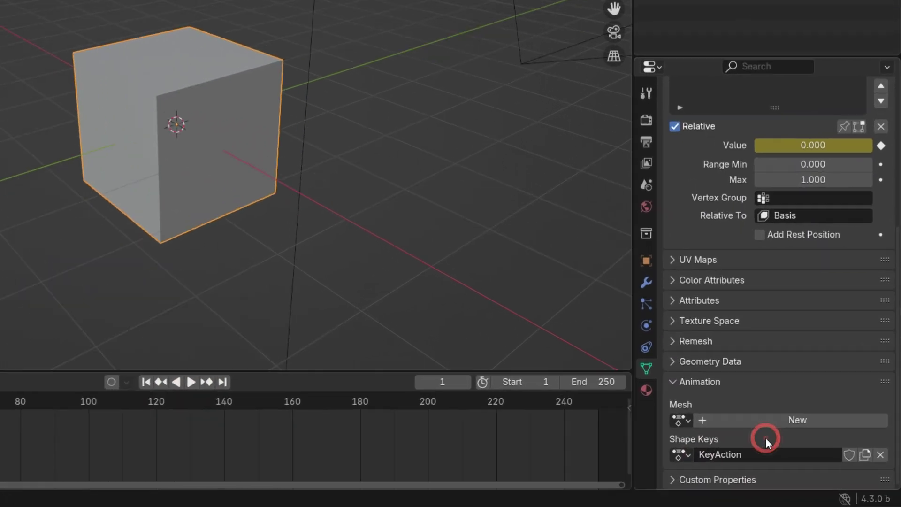
{"action": "left_click", "coordinate": [886, 466]}
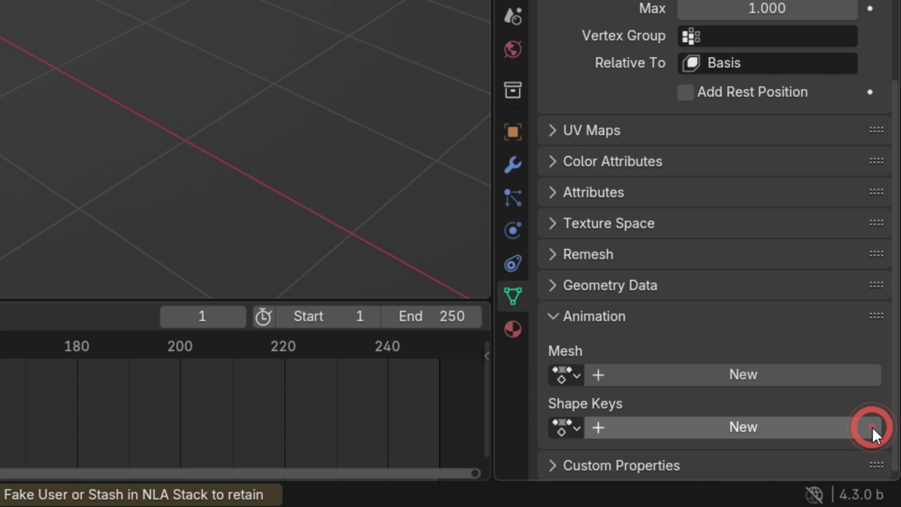
{"action": "left_click", "coordinate": [577, 427]}
{"action": "left_click", "coordinate": [304, 153]}
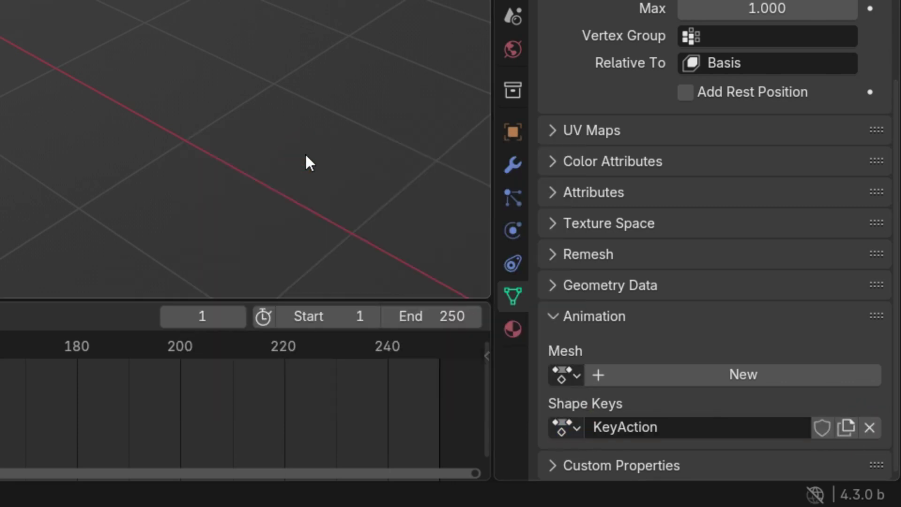
{"action": "left_click", "coordinate": [847, 429]}
{"action": "left_click", "coordinate": [566, 427]}
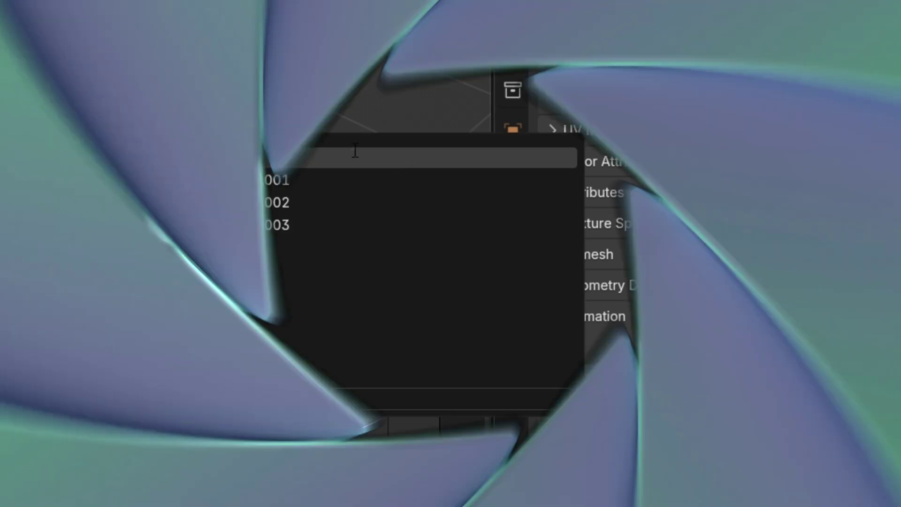
Step: Give the Sun light its own copy of its action, SunAction.001
{"action": "left_click", "coordinate": [360, 411]}
{"action": "left_click", "coordinate": [362, 412]}
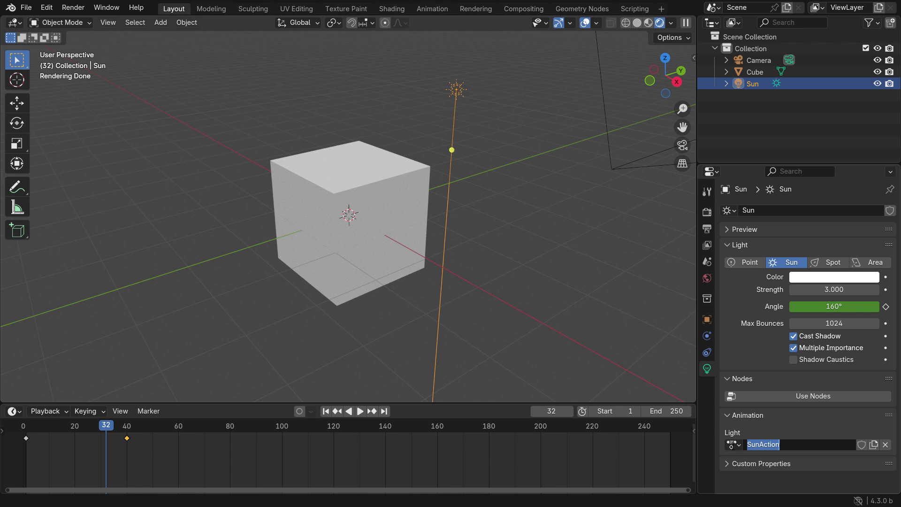
{"action": "left_click", "coordinate": [873, 445]}
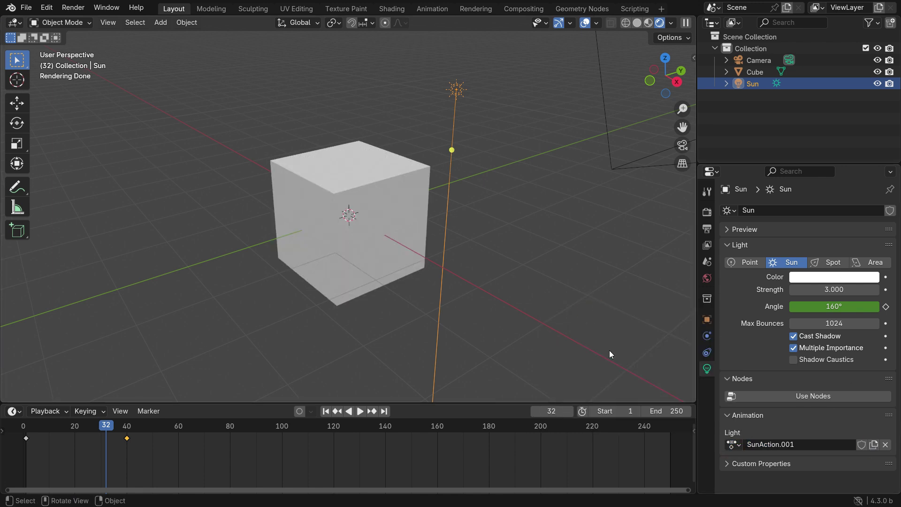
Step: Keyframe the camera's focal length from 88 mm to 42 mm and preview the zoom
{"action": "left_click", "coordinate": [325, 412]}
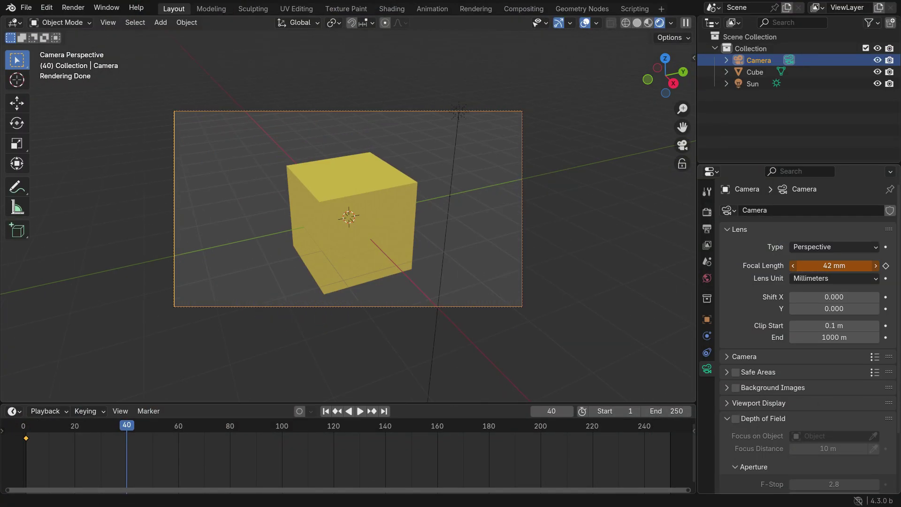
{"action": "key", "text": "i"}
{"action": "left_click", "coordinate": [336, 412]}
{"action": "left_click", "coordinate": [359, 411]}
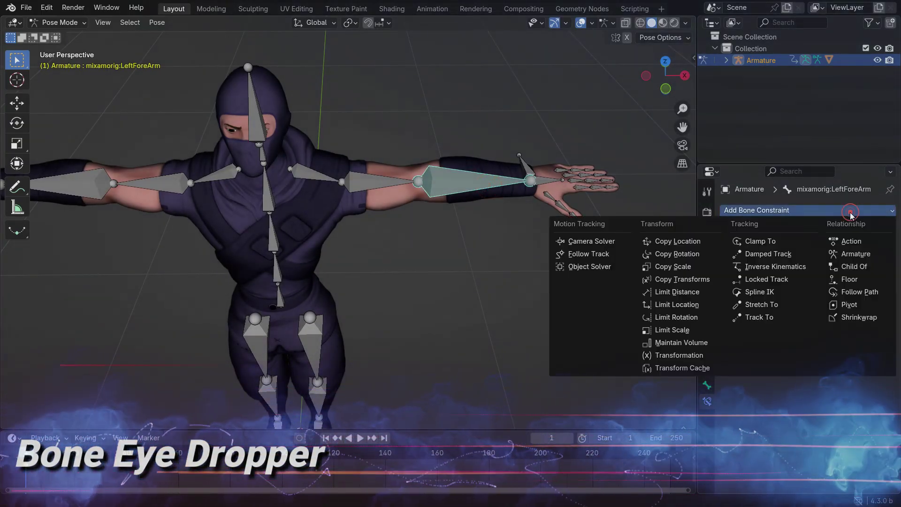
Step: Add an Inverse Kinematics constraint to LeftForeArm, using eyedroppers to target Armature and IK Bone
{"action": "left_click", "coordinate": [803, 266]}
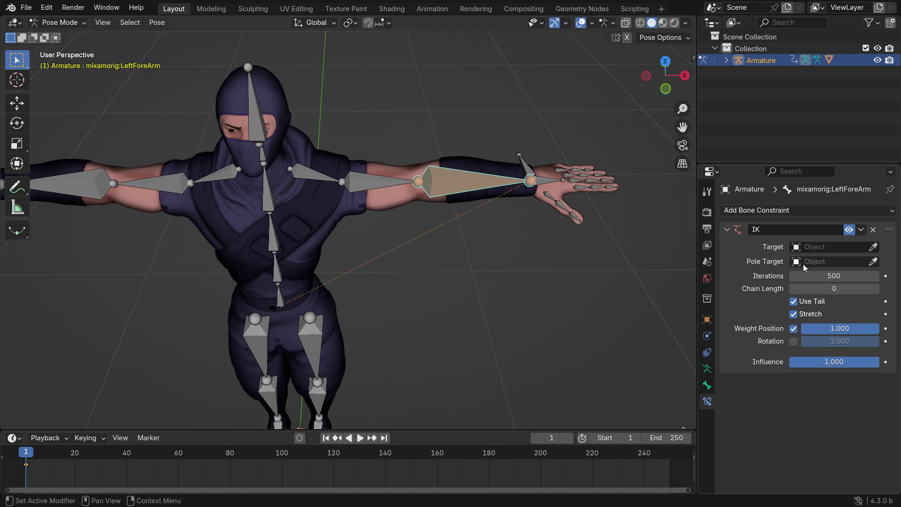
{"action": "left_click", "coordinate": [871, 247]}
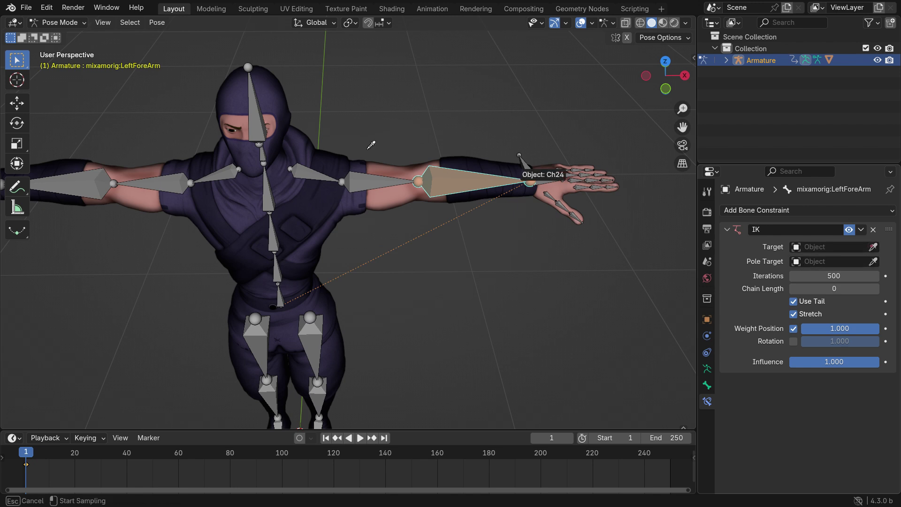
{"action": "left_click", "coordinate": [252, 120]}
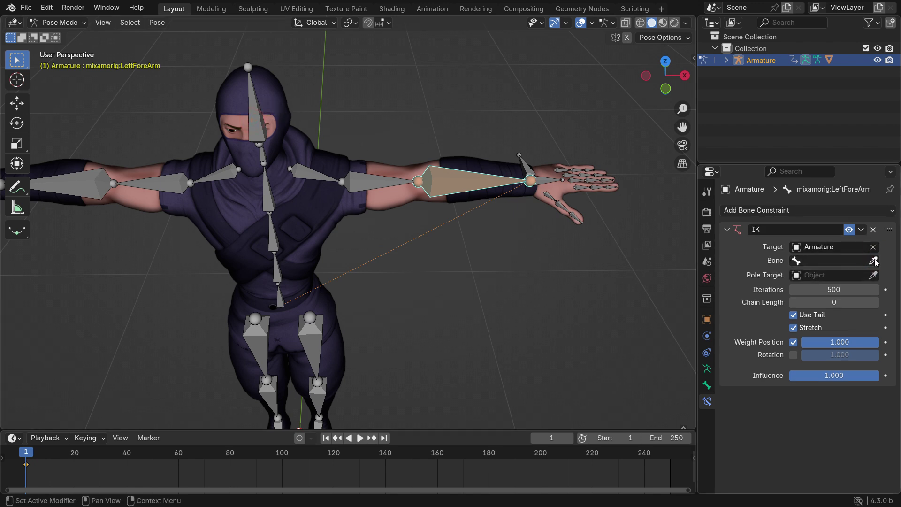
{"action": "left_click", "coordinate": [531, 163]}
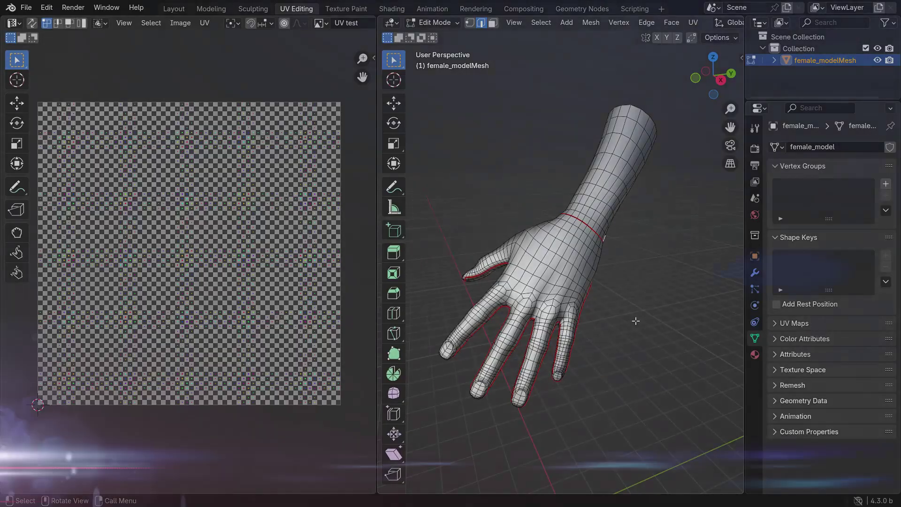
Step: Switch the viewport to Material Preview shading and orbit around the hand
{"action": "key", "text": "z"}
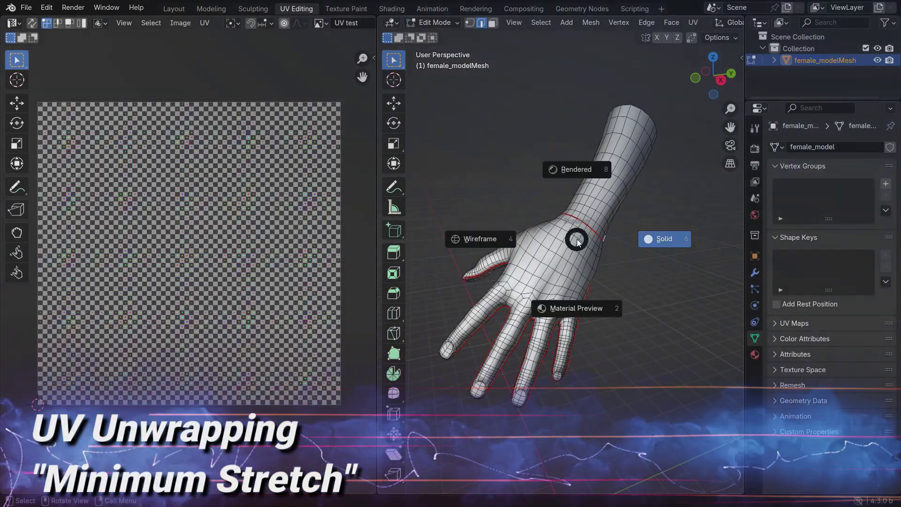
{"action": "left_click", "coordinate": [584, 306]}
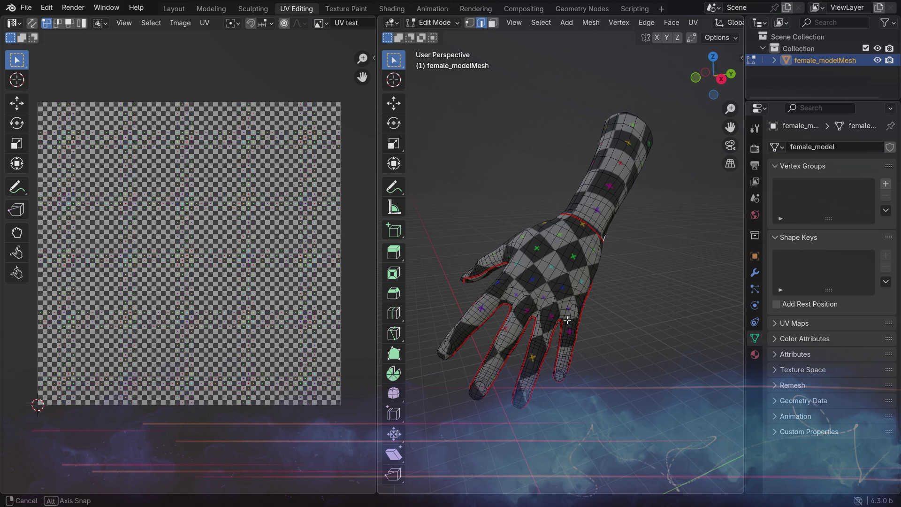
{"action": "mouse_move", "coordinate": [587, 306]}
{"action": "middle_mouse_down"}
{"action": "mouse_move", "coordinate": [588, 273]}
{"action": "mouse_move", "coordinate": [567, 330]}
{"action": "middle_mouse_up"}
Step: Select the whole hand, unwrap it with Minimum Stretch, deselect, and return to Object Mode
{"action": "key", "text": "a"}
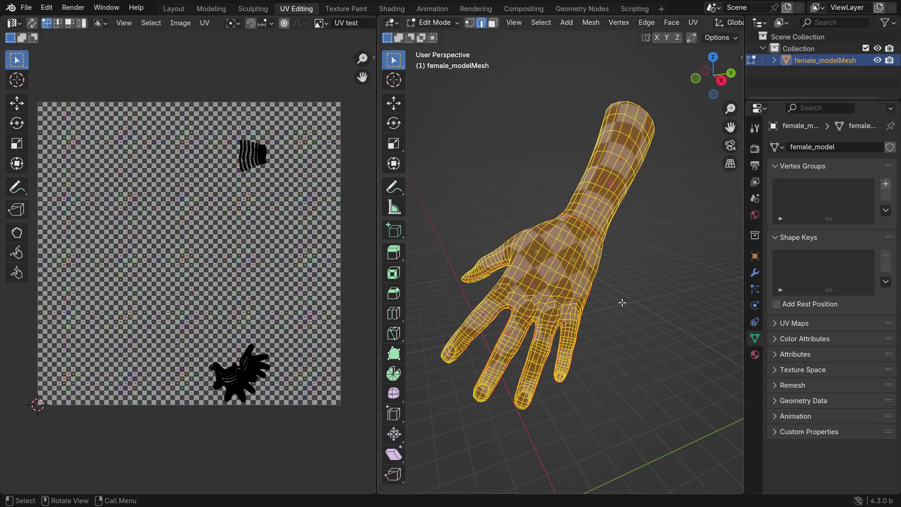
{"action": "left_click", "coordinate": [694, 23]}
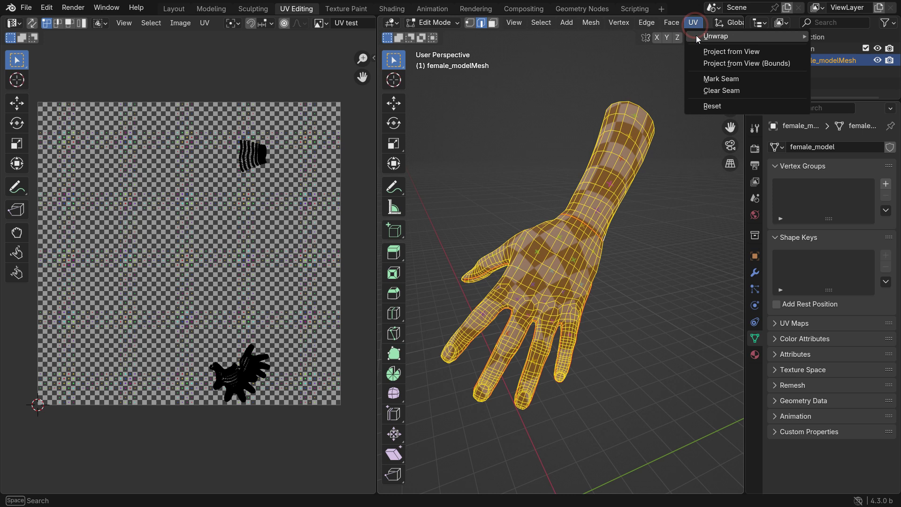
{"action": "mouse_move", "coordinate": [697, 37]}
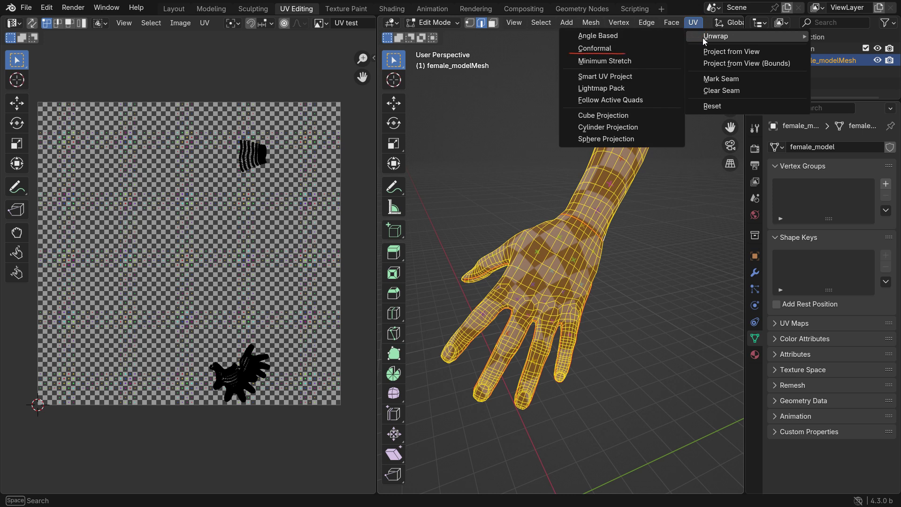
{"action": "left_click", "coordinate": [660, 62]}
{"action": "left_click", "coordinate": [645, 249]}
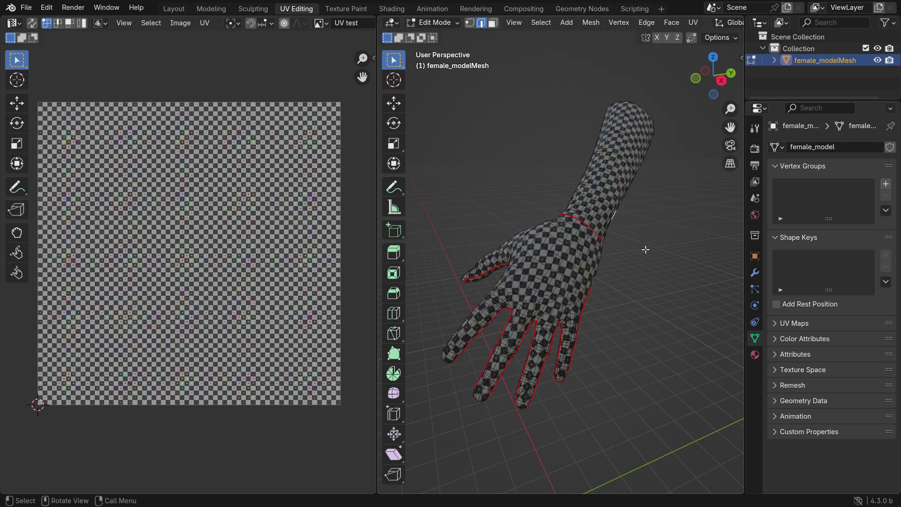
{"action": "key", "text": "z"}
{"action": "left_click", "coordinate": [670, 319]}
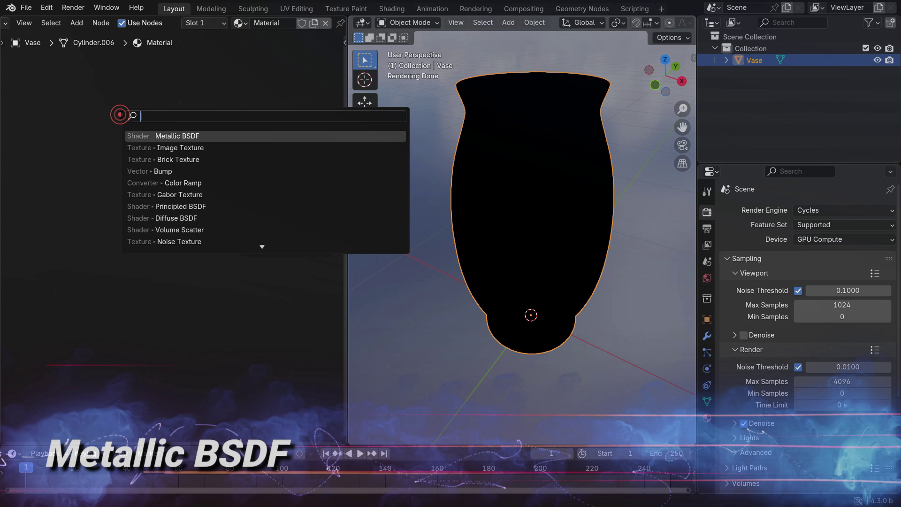
Step: Add a Metallic BSDF by searching 'metal', link it to Surface, and set Roughness to 0.251
{"action": "type", "text": "etal"}
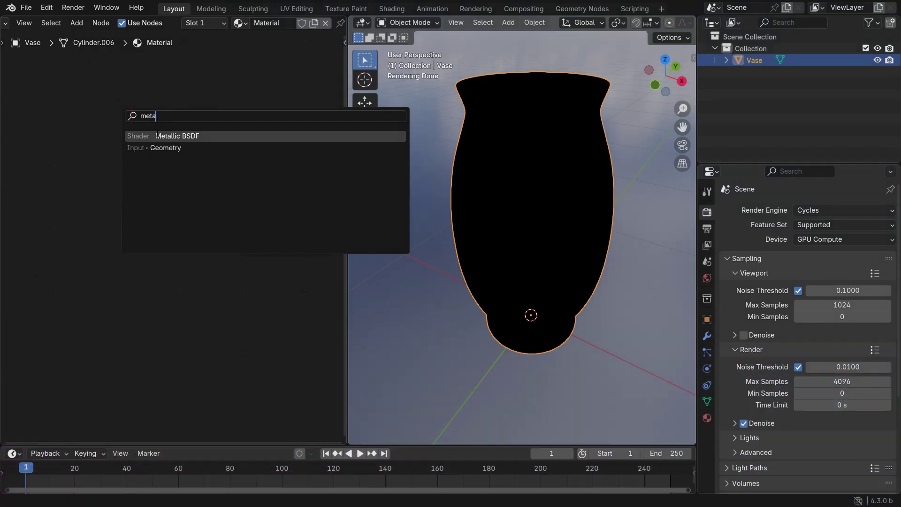
{"action": "left_click", "coordinate": [156, 135]}
{"action": "left_click", "coordinate": [45, 174]}
{"action": "left_click_drag", "start_coordinate": [194, 189], "coordinate": [244, 202]}
{"action": "left_click_drag", "start_coordinate": [136, 263], "coordinate": [102, 263]}
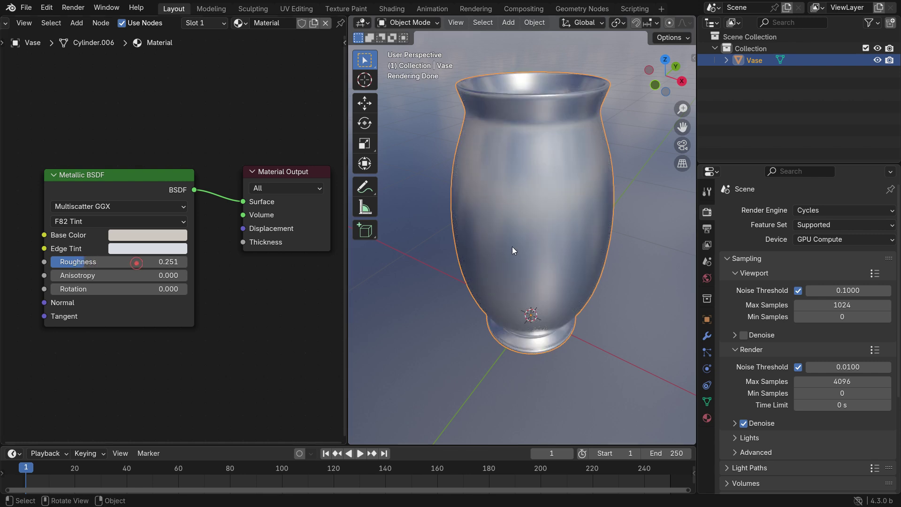
{"action": "middle_click_drag", "start_coordinate": [513, 245], "coordinate": [517, 225]}
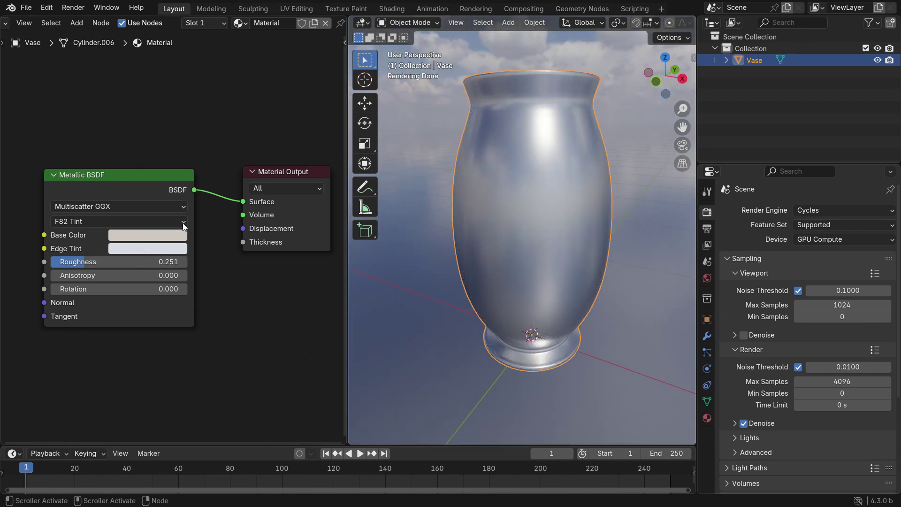
{"action": "scroll", "coordinate": [94, 223], "scroll_direction": "up", "scroll_amount": 1}
Step: Keep the F82 Tint Fresnel type and set the Edge Tint colour to blue
{"action": "left_click", "coordinate": [128, 220]}
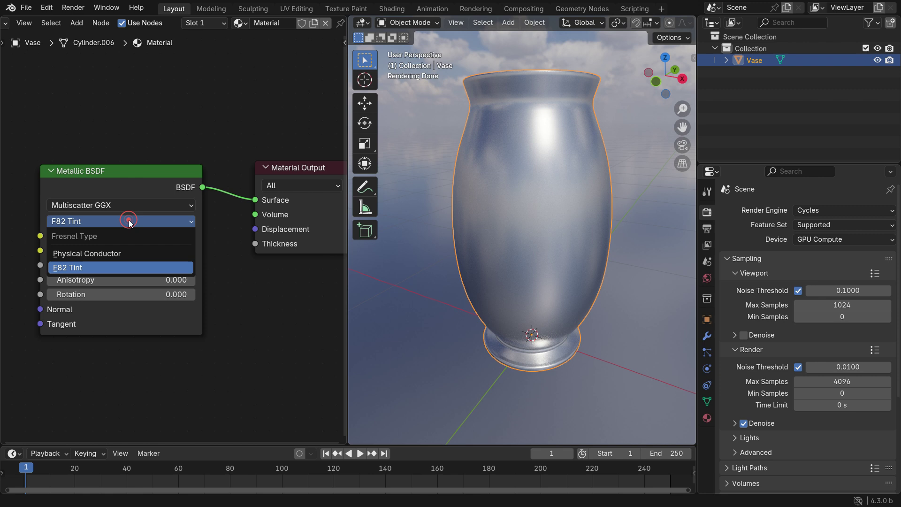
{"action": "left_click", "coordinate": [129, 221]}
{"action": "left_click", "coordinate": [146, 251]}
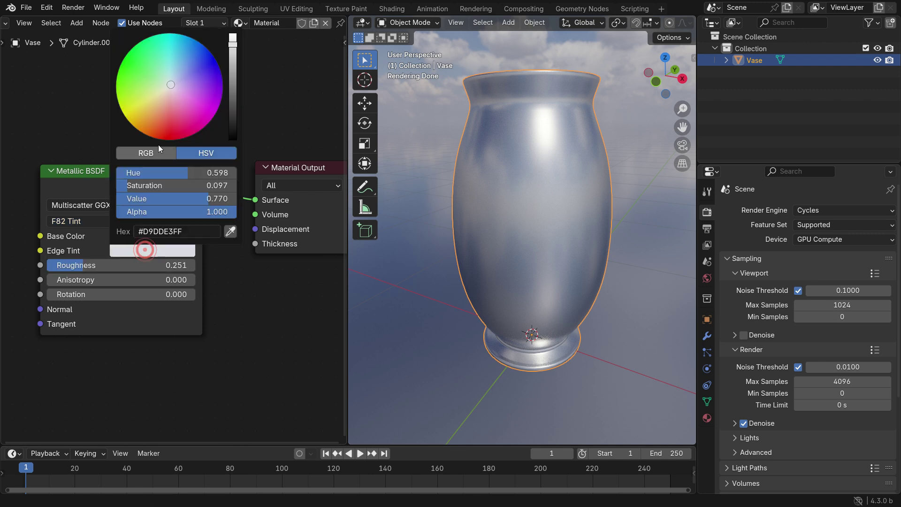
{"action": "mouse_move", "coordinate": [202, 54]}
{"action": "left_mouse_down"}
{"action": "mouse_move", "coordinate": [171, 37]}
{"action": "mouse_move", "coordinate": [126, 55]}
{"action": "mouse_move", "coordinate": [216, 108]}
{"action": "mouse_move", "coordinate": [167, 136]}
{"action": "left_mouse_up"}
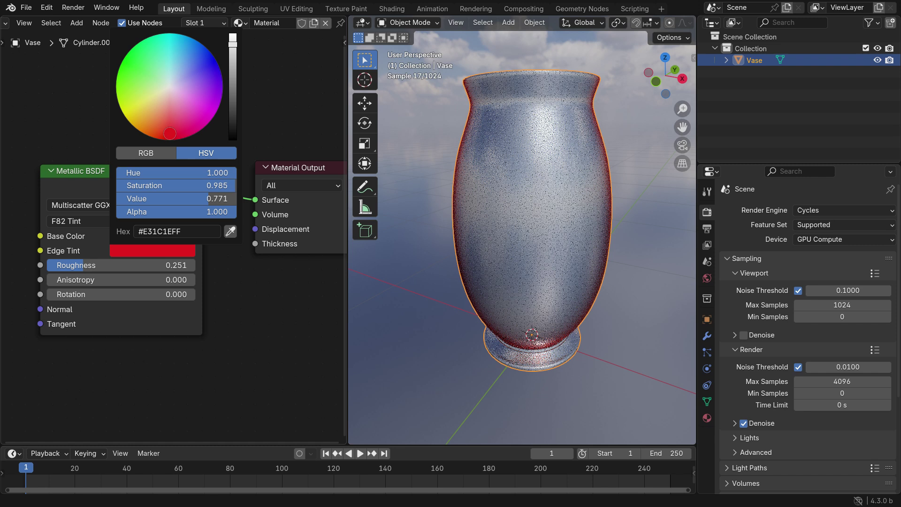
{"action": "middle_click_drag", "start_coordinate": [574, 219], "coordinate": [480, 212]}
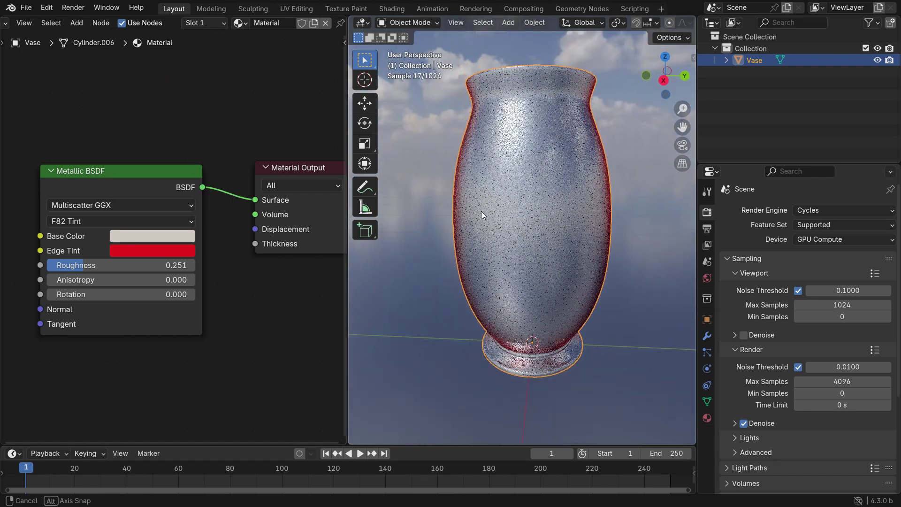
{"action": "left_click", "coordinate": [173, 256]}
{"action": "scroll", "coordinate": [171, 249], "scroll_direction": "down", "scroll_amount": 6, "text": "ctrl"}
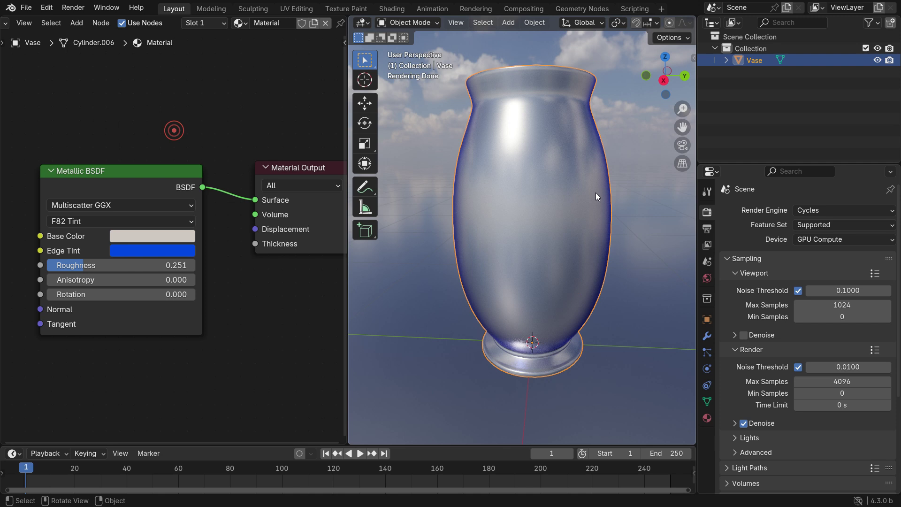
{"action": "middle_click_drag", "start_coordinate": [596, 193], "coordinate": [522, 174]}
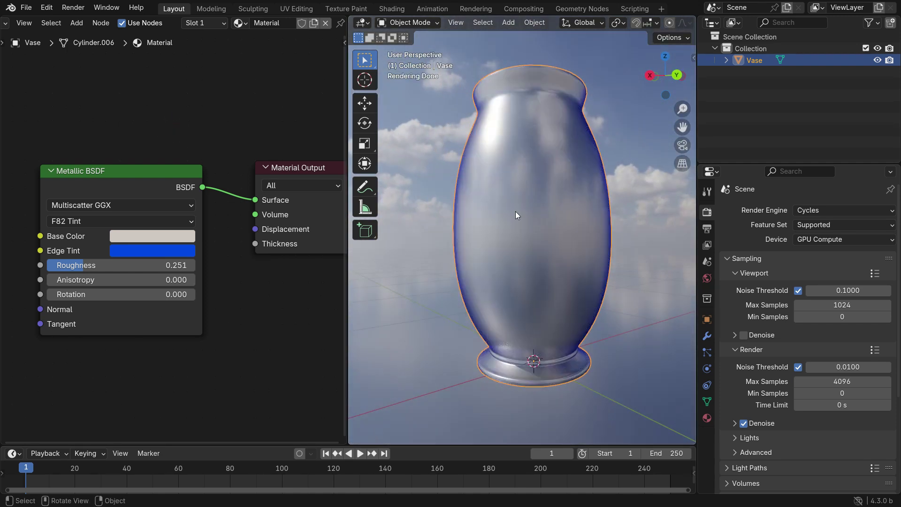
{"action": "middle_click_drag", "start_coordinate": [516, 213], "coordinate": [539, 235]}
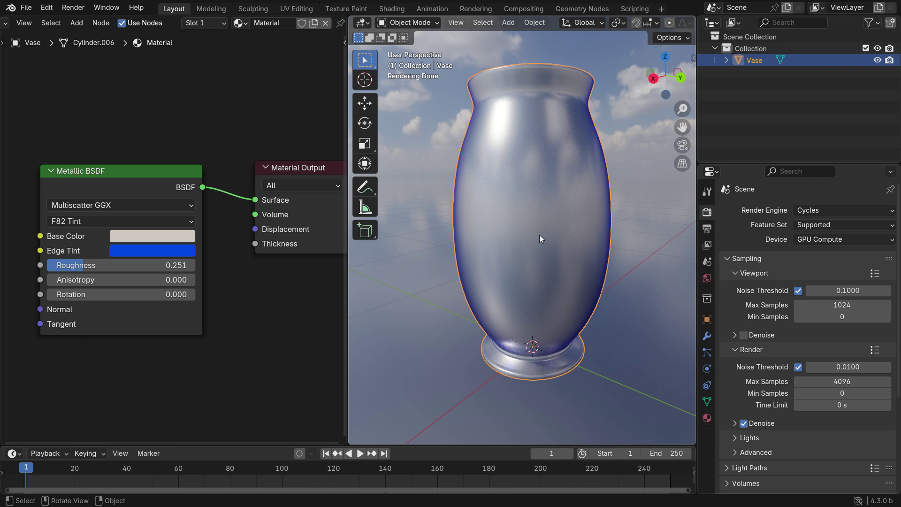
Step: Set the Metallic BSDF Fresnel Type to Physical Conductor
{"action": "left_click", "coordinate": [131, 222]}
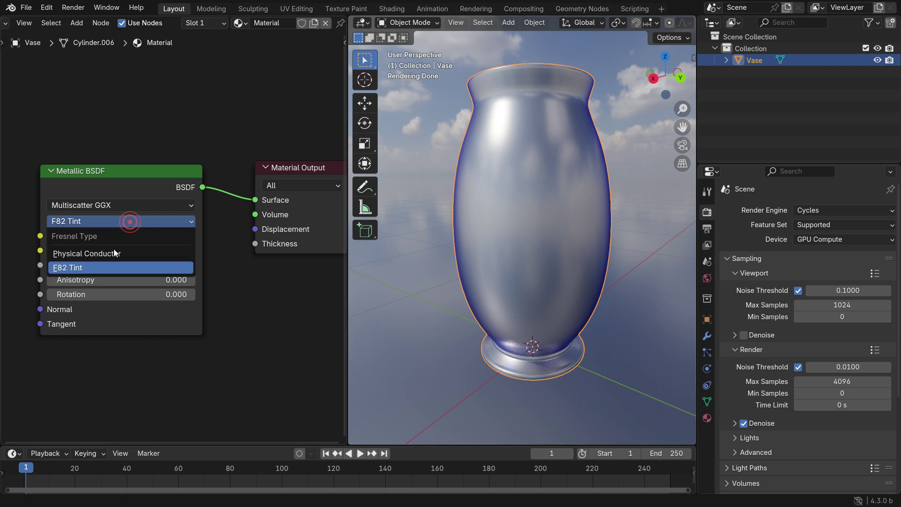
{"action": "left_click", "coordinate": [117, 252]}
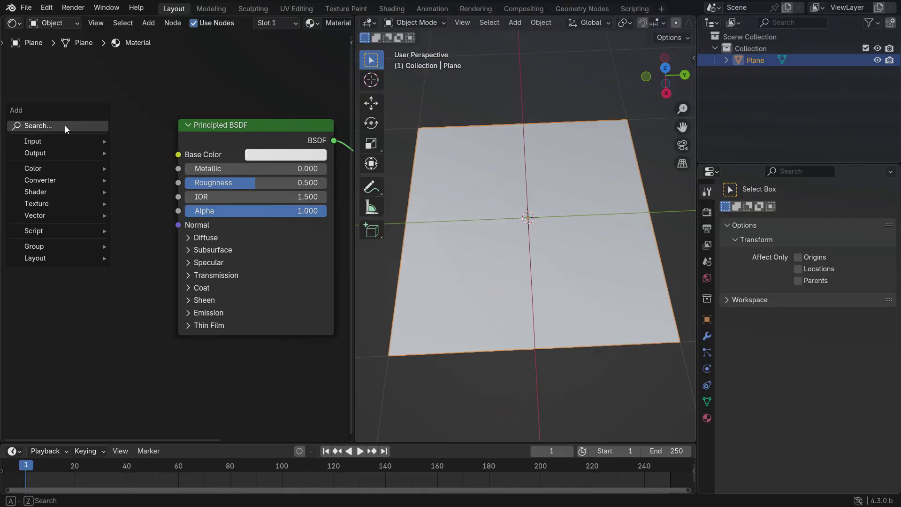
Step: Add a Gabor Texture via search 'ga', link Value to Base Color, set Scale 11.7 and Frequency 1.9
{"action": "left_click", "coordinate": [65, 125]}
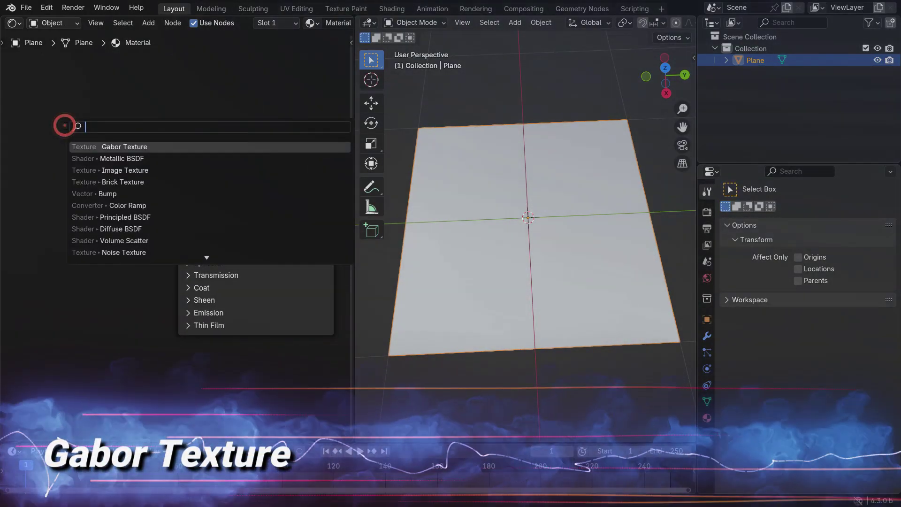
{"action": "type", "text": "ga"}
{"action": "left_click", "coordinate": [112, 105]}
{"action": "left_click", "coordinate": [32, 151]}
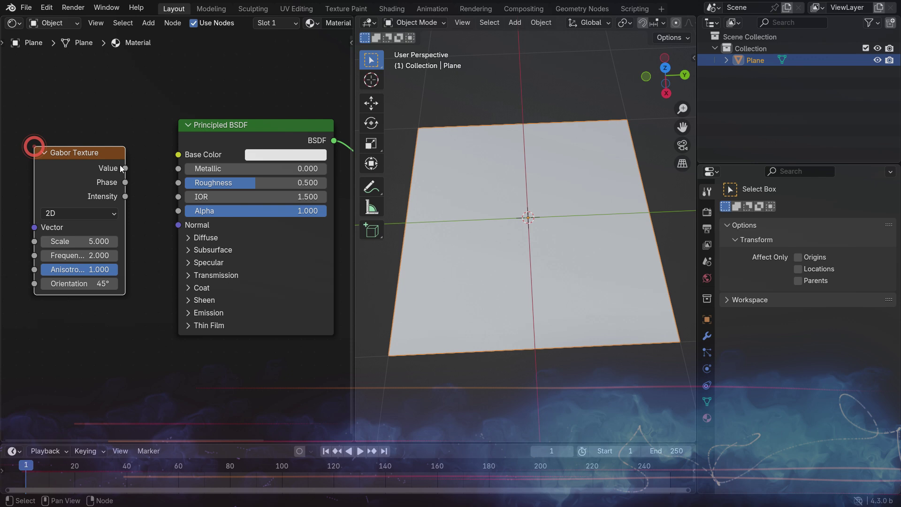
{"action": "left_click_drag", "start_coordinate": [122, 167], "coordinate": [178, 155]}
{"action": "left_click_drag", "start_coordinate": [106, 237], "coordinate": [137, 237]}
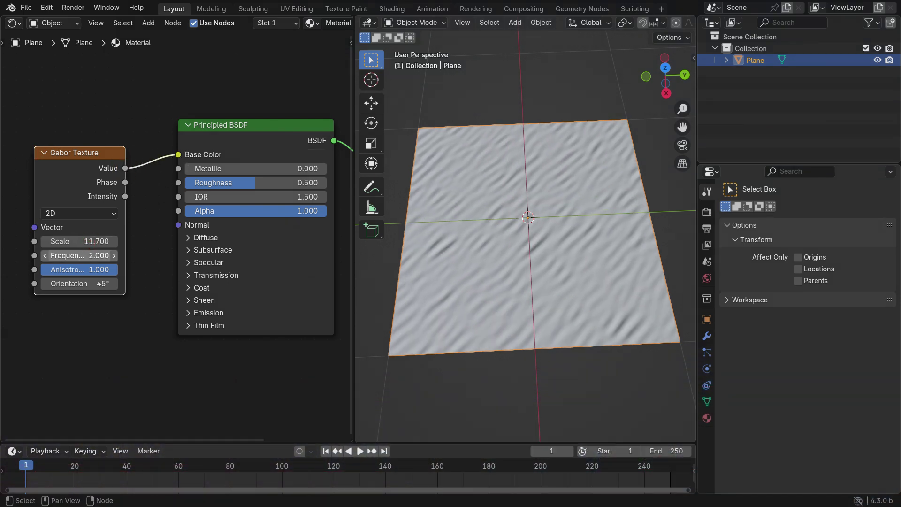
{"action": "left_click_drag", "start_coordinate": [94, 256], "coordinate": [88, 283]}
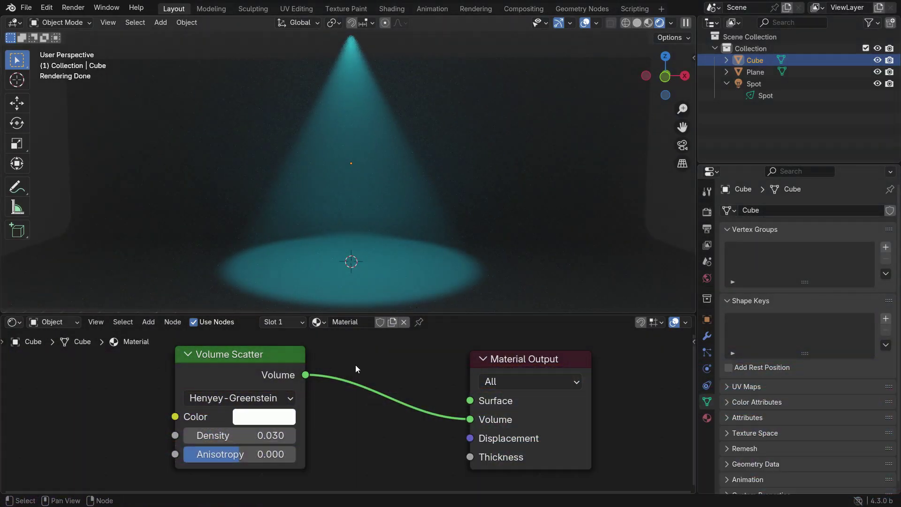
Step: Try the Volume Scatter phases Fournier-Forand, Draine and Rayleigh, ending on Mie
{"action": "left_click", "coordinate": [286, 400]}
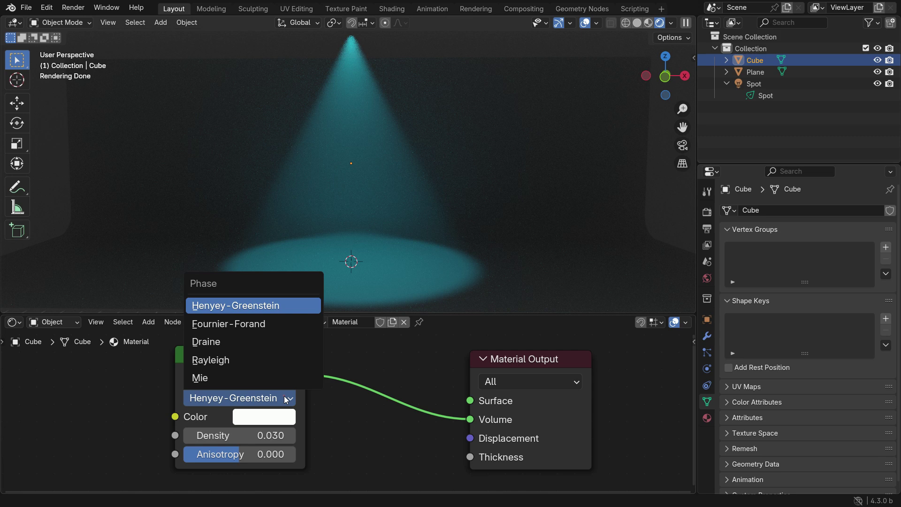
{"action": "left_click", "coordinate": [281, 324]}
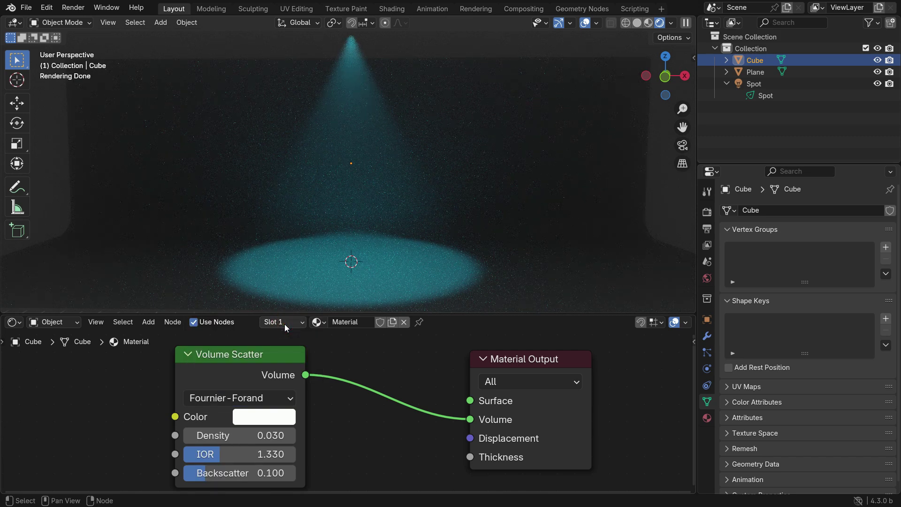
{"action": "left_click", "coordinate": [264, 396]}
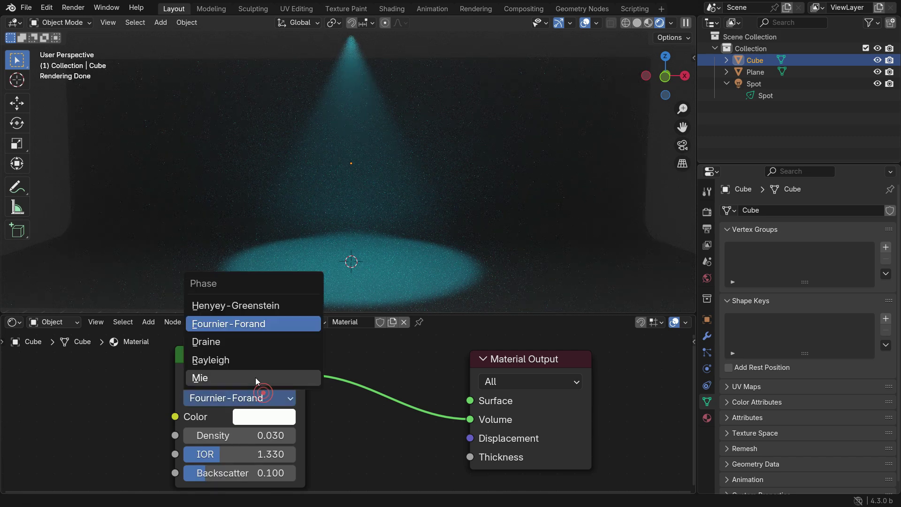
{"action": "left_click", "coordinate": [255, 341]}
{"action": "left_click", "coordinate": [241, 397]}
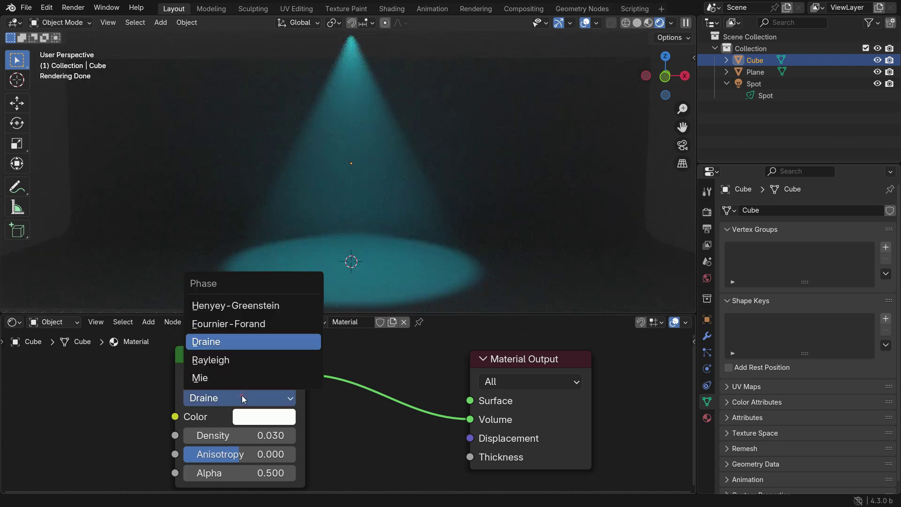
{"action": "left_click", "coordinate": [250, 357]}
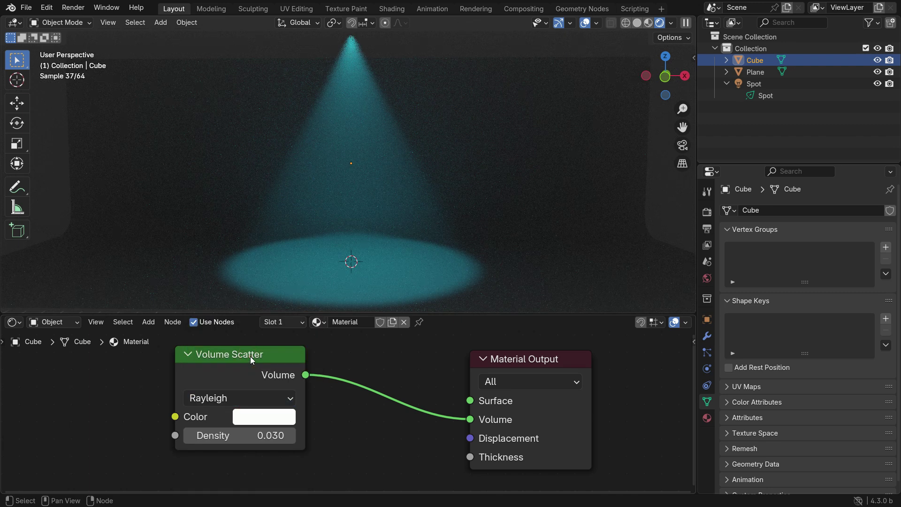
{"action": "left_click", "coordinate": [239, 398]}
{"action": "left_click", "coordinate": [235, 377]}
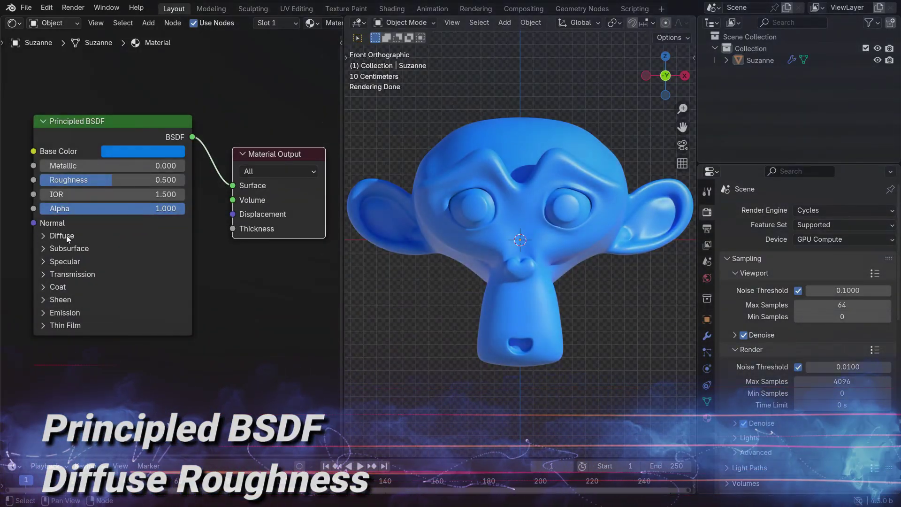
Step: Expand the Principled BSDF Diffuse panel and vary Diffuse Roughness between 0 and 1, ending near 0.25
{"action": "left_click", "coordinate": [64, 236]}
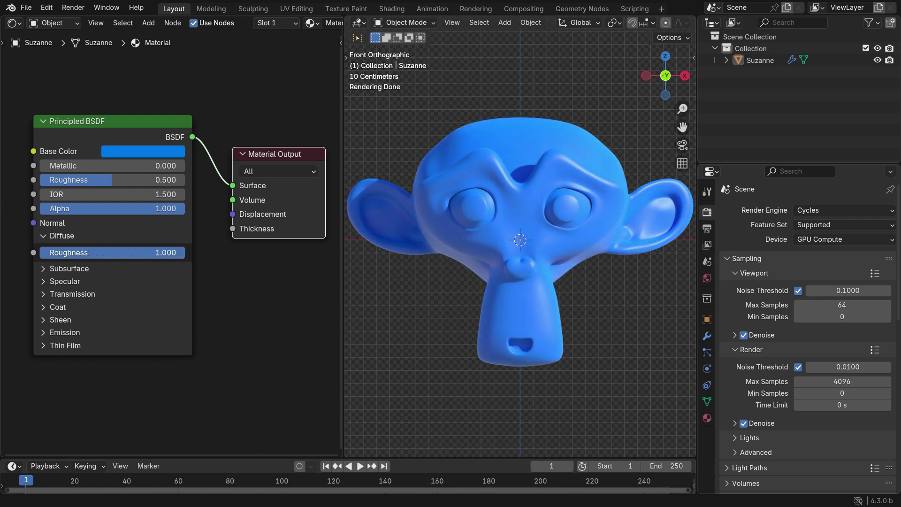
{"action": "left_click_drag", "start_coordinate": [182, 252], "coordinate": [107, 253]}
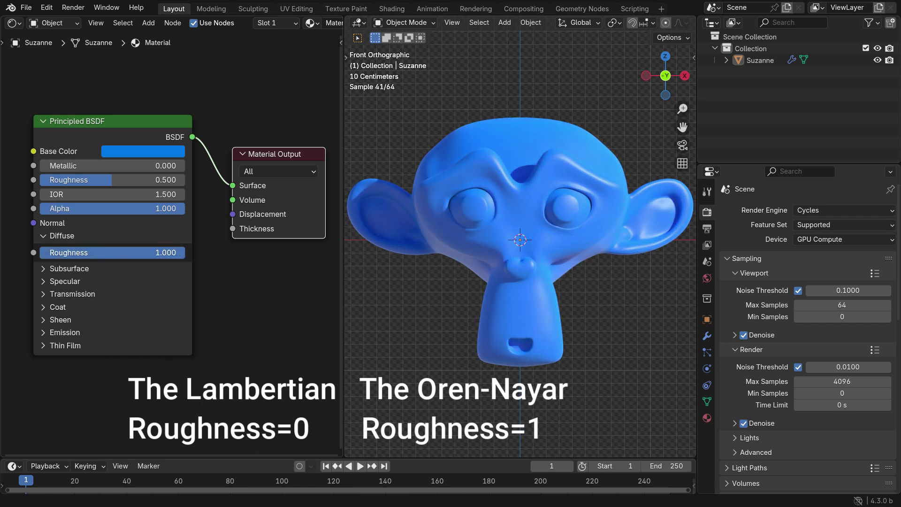
{"action": "left_click_drag", "start_coordinate": [178, 252], "coordinate": [137, 252]}
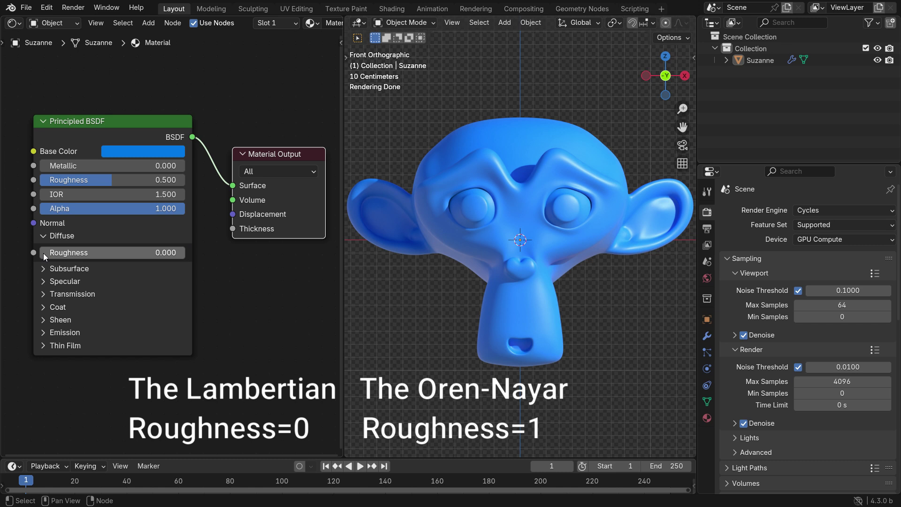
{"action": "left_click_drag", "start_coordinate": [43, 252], "coordinate": [93, 252]}
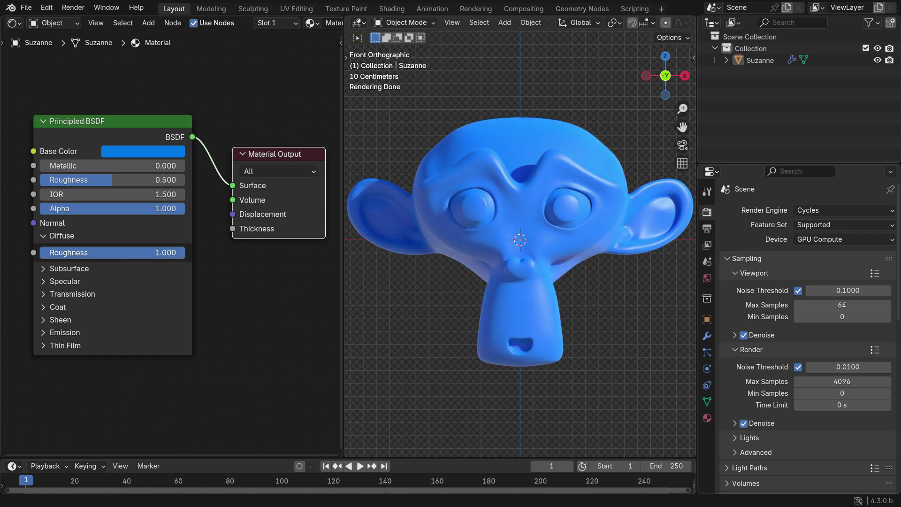
{"action": "left_click_drag", "start_coordinate": [185, 252], "coordinate": [39, 253]}
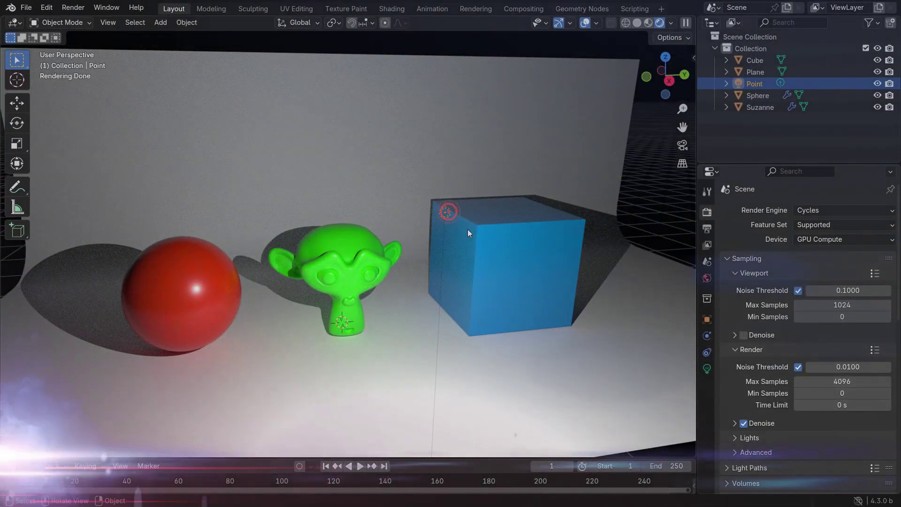
Step: Set the point light's Light Linking to Collection, then toggle Sphere and Suzanne off and on
{"action": "left_click", "coordinate": [707, 319]}
{"action": "scroll", "coordinate": [753, 412], "scroll_direction": "down", "scroll_amount": 8}
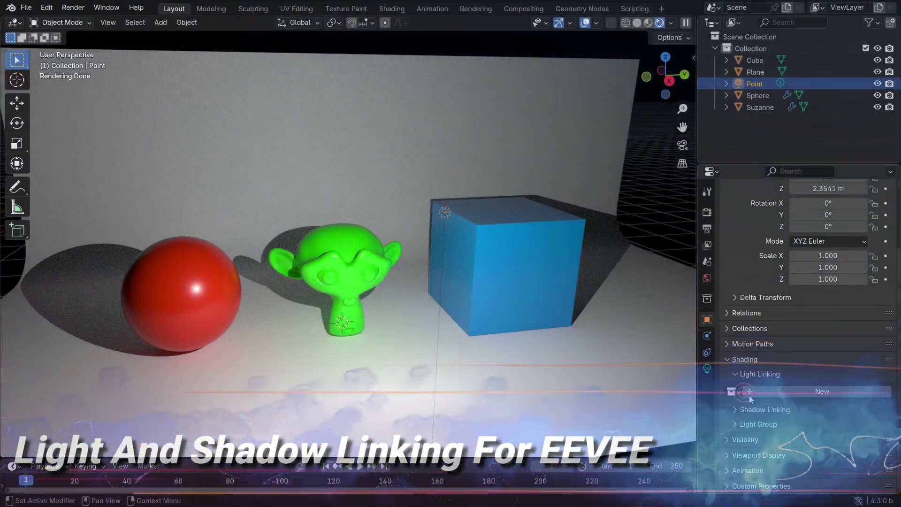
{"action": "left_click", "coordinate": [743, 393]}
{"action": "left_click", "coordinate": [595, 258]}
{"action": "left_click", "coordinate": [852, 421]}
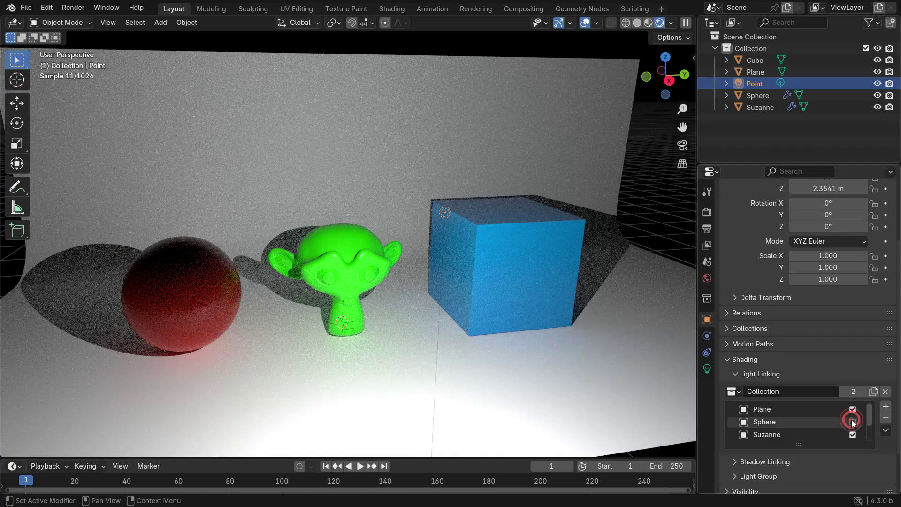
{"action": "left_click", "coordinate": [853, 421]}
{"action": "left_click", "coordinate": [852, 434]}
{"action": "left_click", "coordinate": [853, 434]}
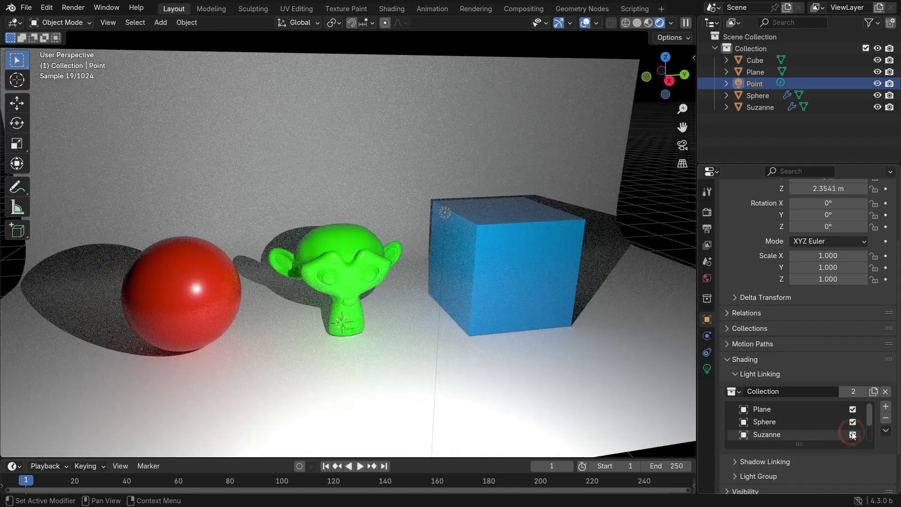
Step: Set Shadow Linking to Collection, toggle the Sphere, and exclude Suzanne
{"action": "left_click", "coordinate": [779, 457]}
{"action": "scroll", "coordinate": [779, 458], "scroll_direction": "down", "scroll_amount": 4}
{"action": "left_click", "coordinate": [734, 405]}
{"action": "key", "text": "Return"}
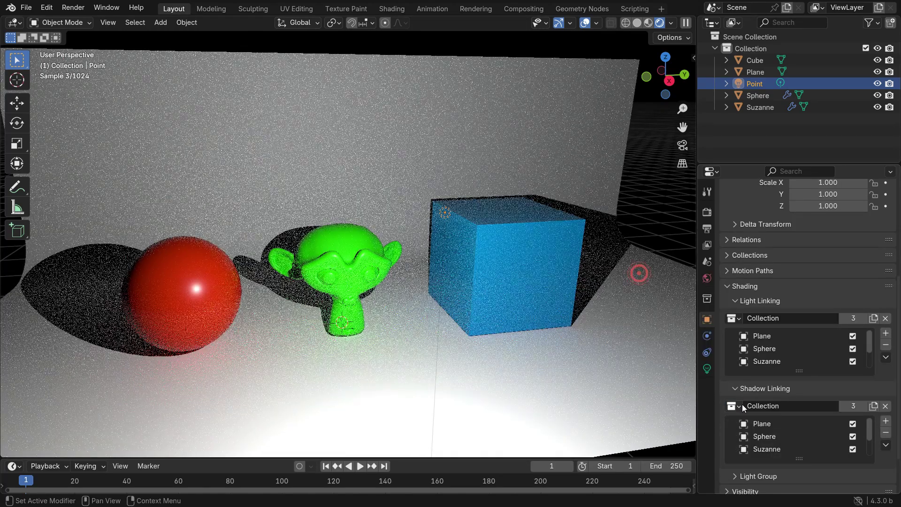
{"action": "left_click", "coordinate": [852, 437]}
{"action": "left_click", "coordinate": [852, 437]}
{"action": "left_click", "coordinate": [853, 449]}
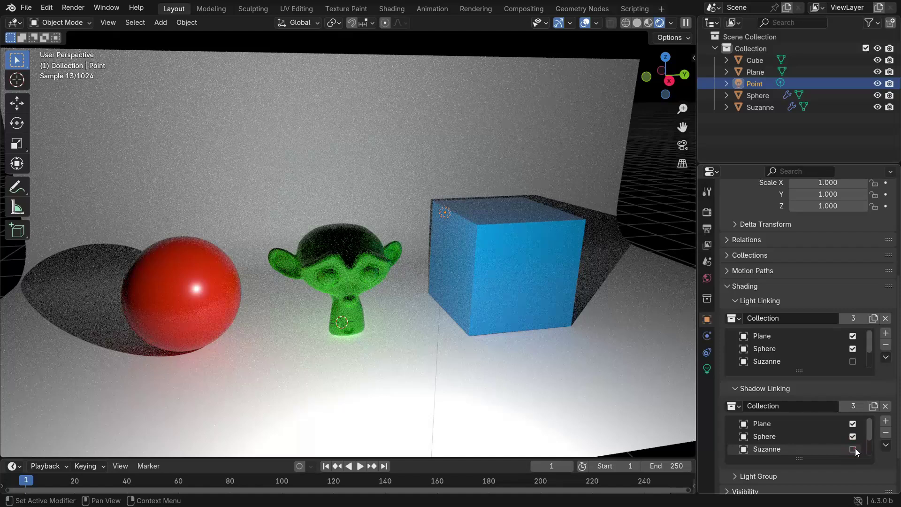
Step: Switch the render engine to EEVEE and enable Raytracing
{"action": "left_click", "coordinate": [707, 212]}
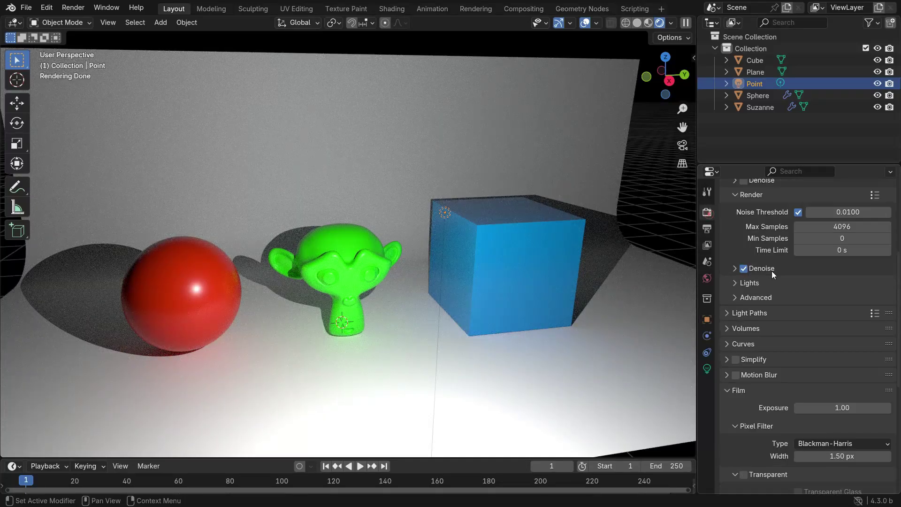
{"action": "scroll", "coordinate": [772, 275], "scroll_direction": "up", "scroll_amount": 8}
{"action": "left_click", "coordinate": [812, 209]}
{"action": "left_click", "coordinate": [828, 223]}
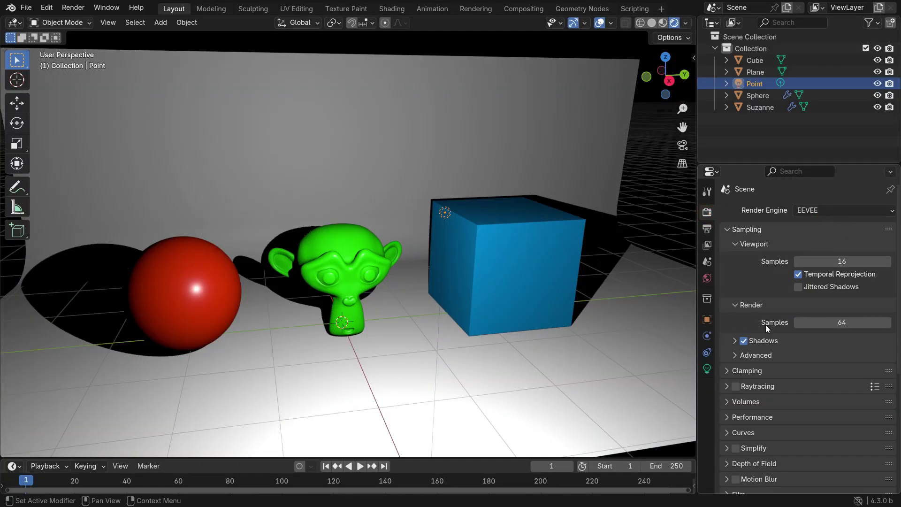
{"action": "left_click", "coordinate": [739, 388]}
Step: Toggle the Cube and Suzanne off and back on in the Light Linking list
{"action": "left_click", "coordinate": [706, 319]}
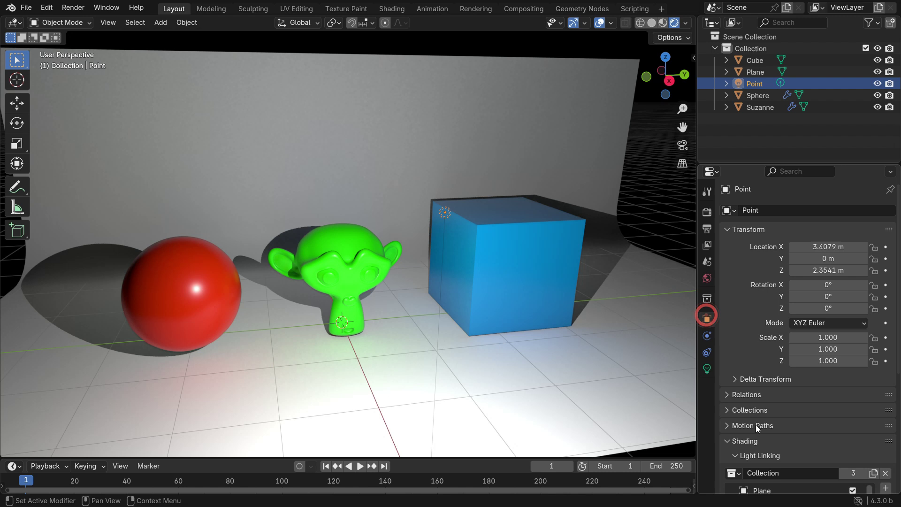
{"action": "scroll", "coordinate": [751, 432], "scroll_direction": "down", "scroll_amount": 4}
{"action": "left_click", "coordinate": [852, 432]}
{"action": "left_click", "coordinate": [852, 433]}
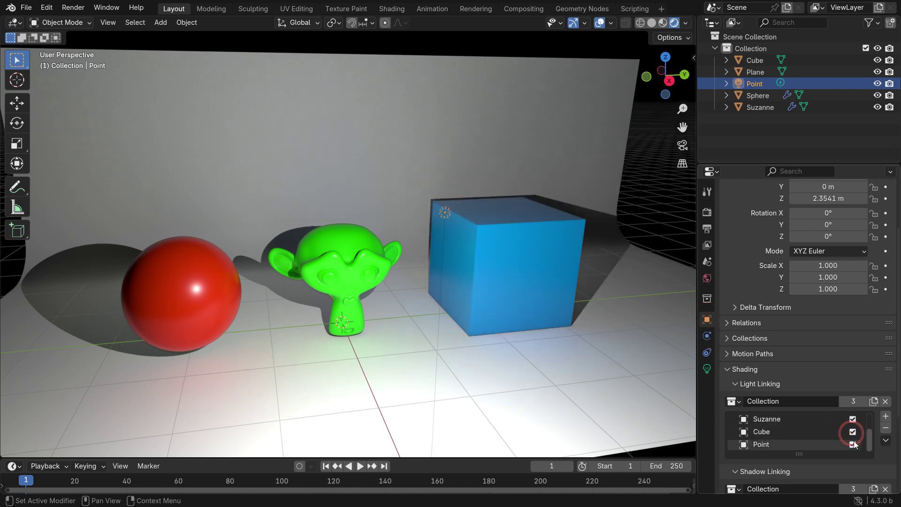
{"action": "left_click", "coordinate": [852, 419]}
{"action": "left_click", "coordinate": [853, 418]}
Step: Toggle the Cube, Suzanne and Sphere off and back on in the Shadow Linking list
{"action": "scroll", "coordinate": [813, 478], "scroll_direction": "down", "scroll_amount": 1}
{"action": "scroll", "coordinate": [869, 450], "scroll_direction": "down", "scroll_amount": 4}
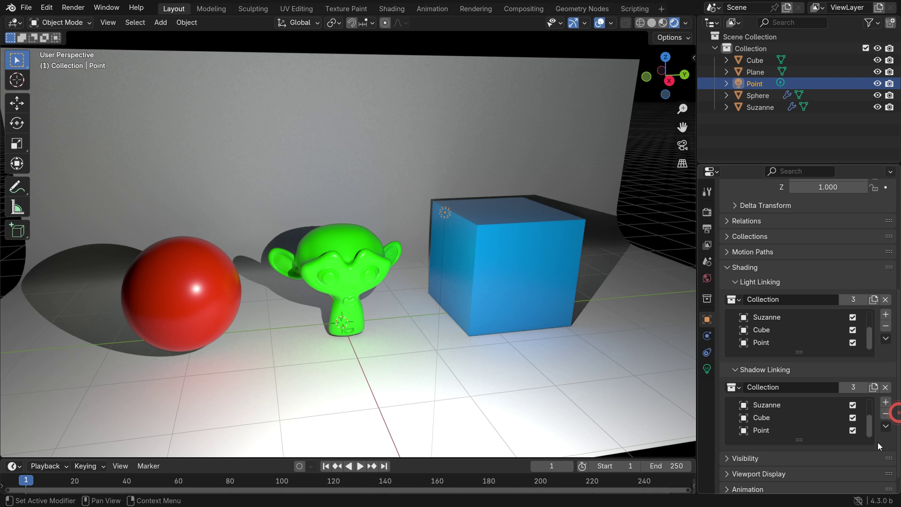
{"action": "left_click", "coordinate": [852, 418]}
{"action": "left_click", "coordinate": [852, 418]}
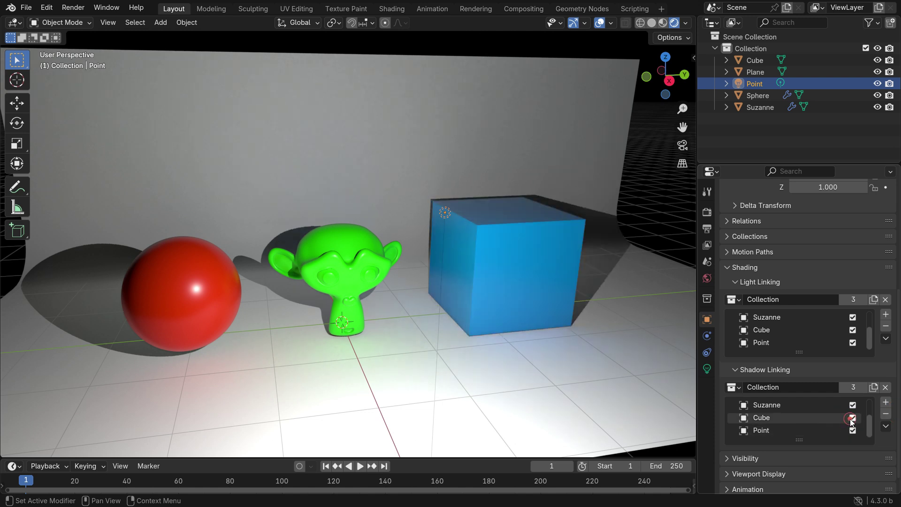
{"action": "left_click", "coordinate": [853, 407]}
{"action": "left_click", "coordinate": [852, 406]}
{"action": "scroll", "coordinate": [853, 408], "scroll_direction": "up", "scroll_amount": 1}
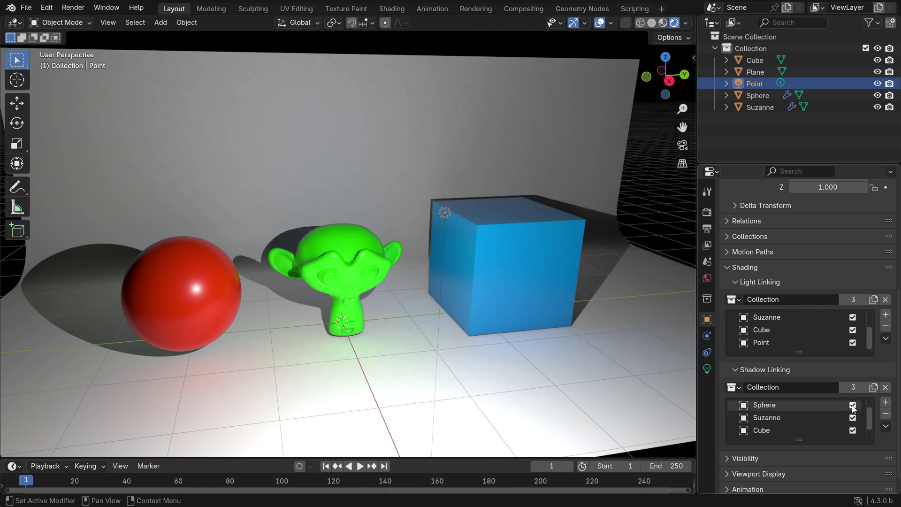
{"action": "left_click", "coordinate": [853, 406]}
{"action": "left_click", "coordinate": [853, 406]}
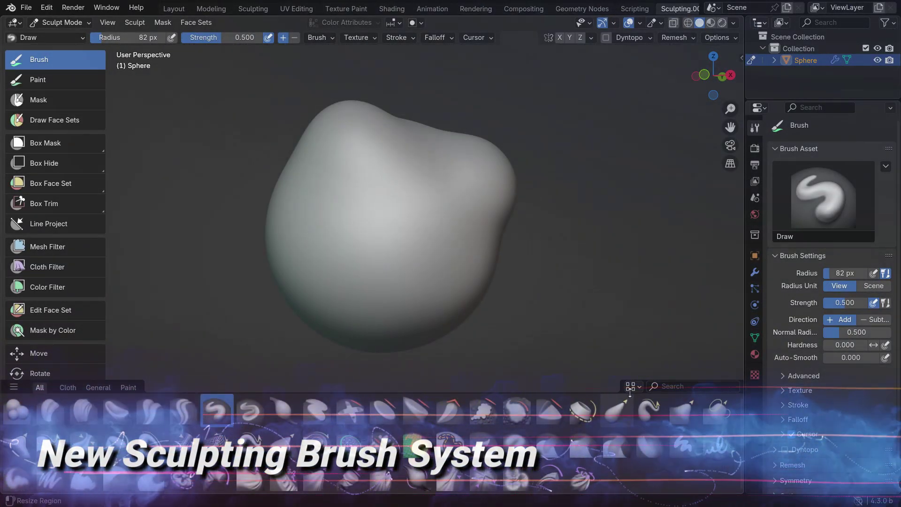
Step: Show brush names in the asset shelf and make Thumb the active brush
{"action": "left_click", "coordinate": [633, 386]}
{"action": "left_click", "coordinate": [628, 330]}
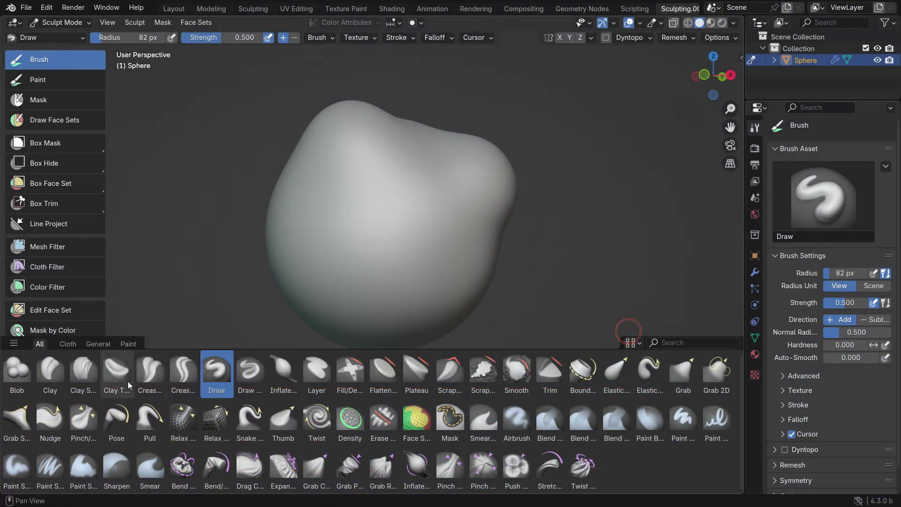
{"action": "left_click", "coordinate": [104, 379]}
{"action": "left_click", "coordinate": [283, 420]}
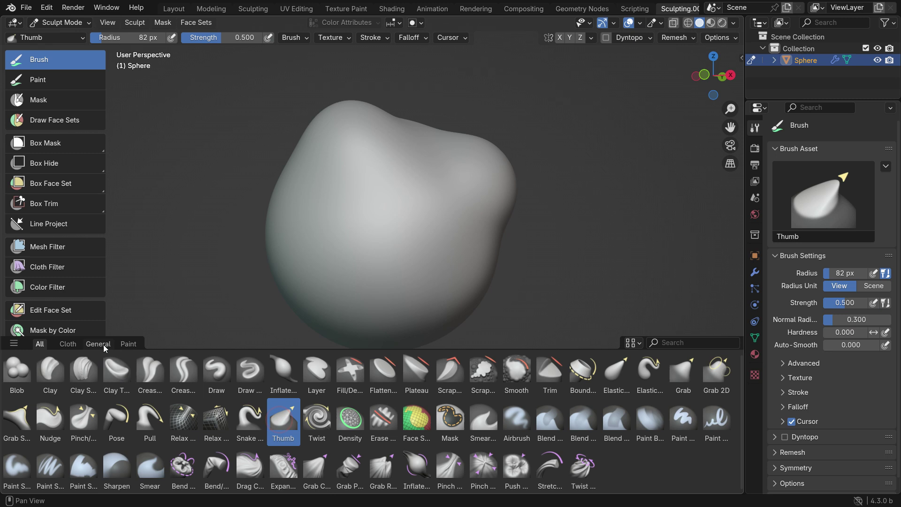
Step: Browse the Cloth, Paint and General brush categories
{"action": "left_click", "coordinate": [69, 344]}
{"action": "left_click", "coordinate": [126, 344]}
{"action": "left_click", "coordinate": [92, 348]}
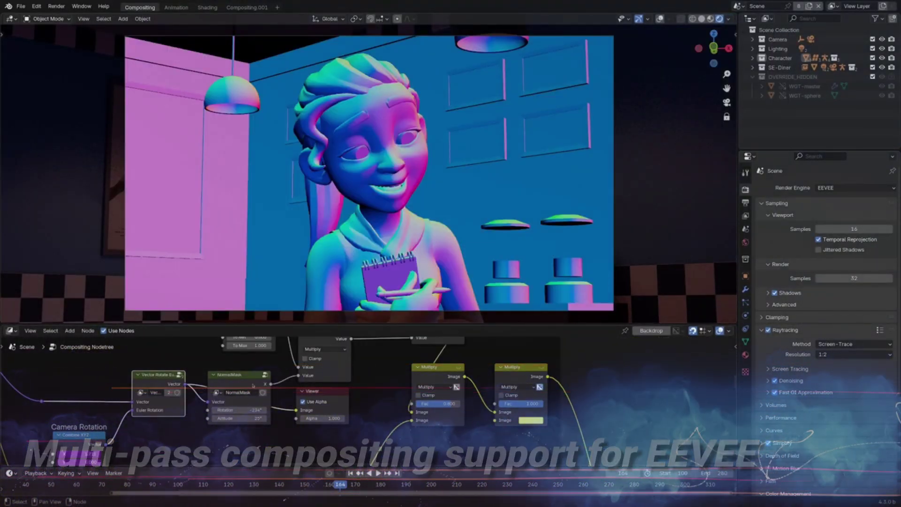
Step: Preview the NormalMask and Multiply stages, set Defocus F-Stop to 3.230, then preview Sobel
{"action": "left_click", "coordinate": [242, 390], "text": "ctrl+shift"}
{"action": "left_click", "coordinate": [524, 378], "text": "ctrl+shift"}
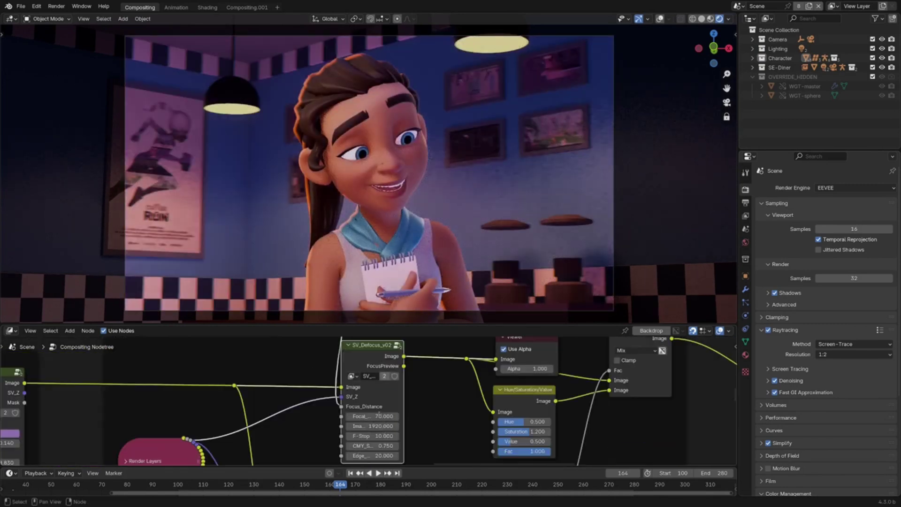
{"action": "left_click_drag", "start_coordinate": [378, 435], "coordinate": [361, 436]}
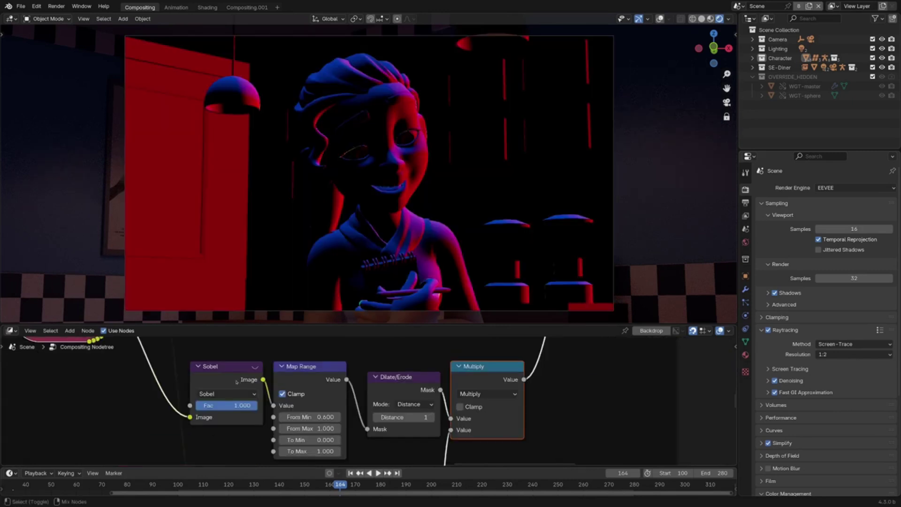
{"action": "left_click", "coordinate": [237, 382], "text": "ctrl+shift"}
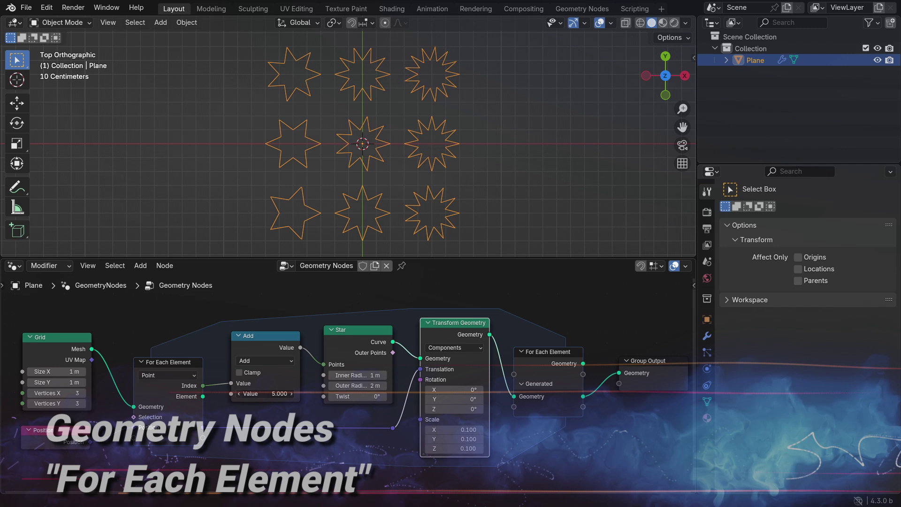
Step: Drop the Add node's Value from 4.500 to -2.100 for triangles, then raise it to 5.100
{"action": "left_click", "coordinate": [238, 393]}
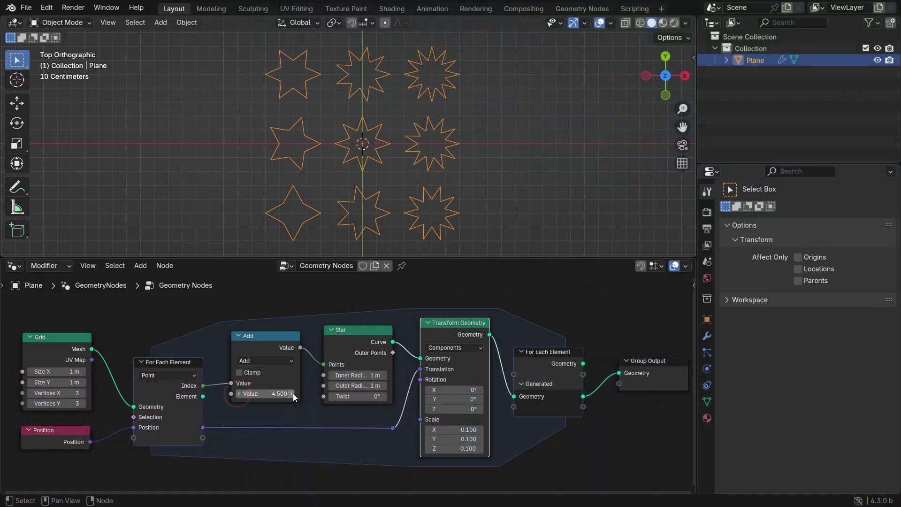
{"action": "left_click_drag", "start_coordinate": [293, 393], "coordinate": [235, 394]}
{"action": "mouse_move", "coordinate": [327, 411]}
{"action": "middle_mouse_down"}
{"action": "mouse_move", "coordinate": [316, 405]}
{"action": "mouse_move", "coordinate": [330, 398]}
{"action": "middle_mouse_up"}
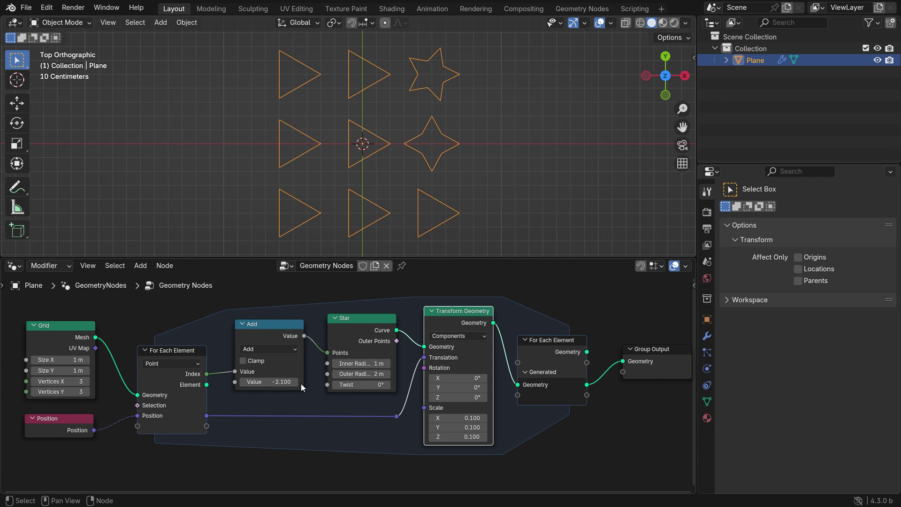
{"action": "left_click_drag", "start_coordinate": [300, 384], "coordinate": [387, 384]}
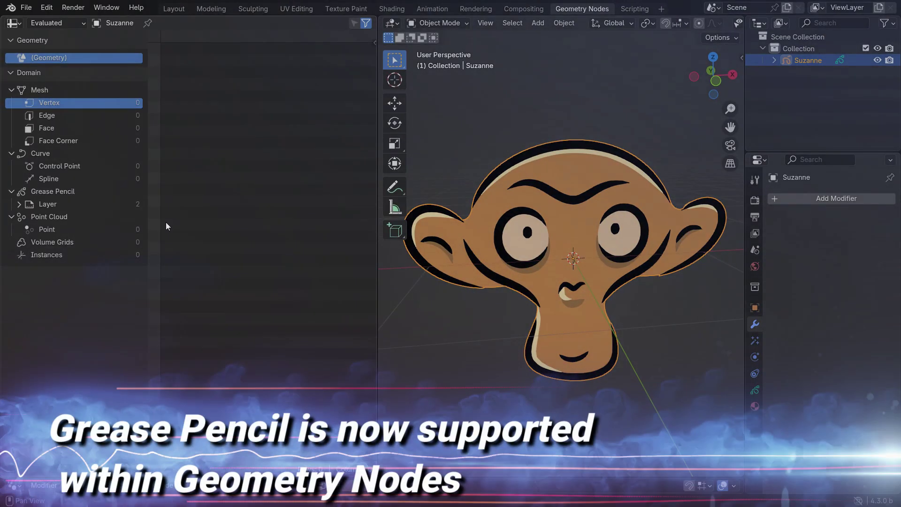
Step: Inspect the Fills layer's control points and splines, then add a Geometry Nodes modifier to Suzanne
{"action": "left_click", "coordinate": [78, 204]}
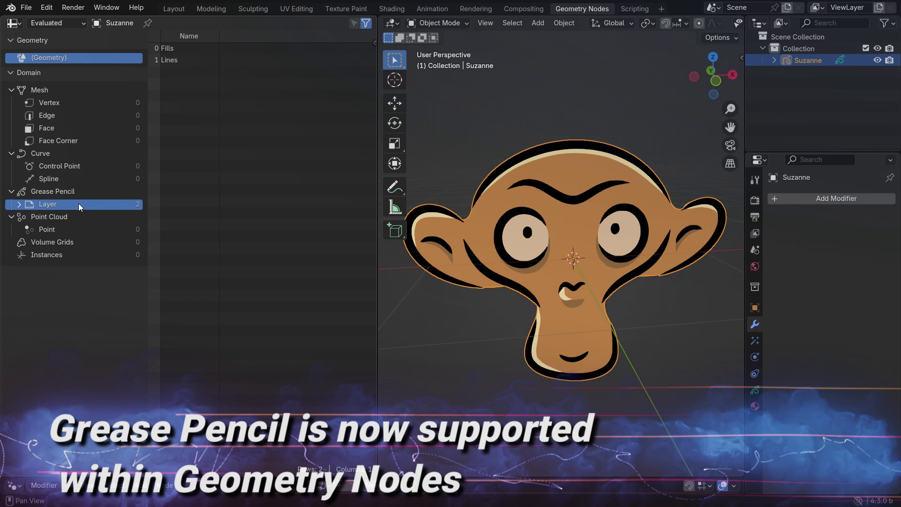
{"action": "left_click", "coordinate": [20, 205]}
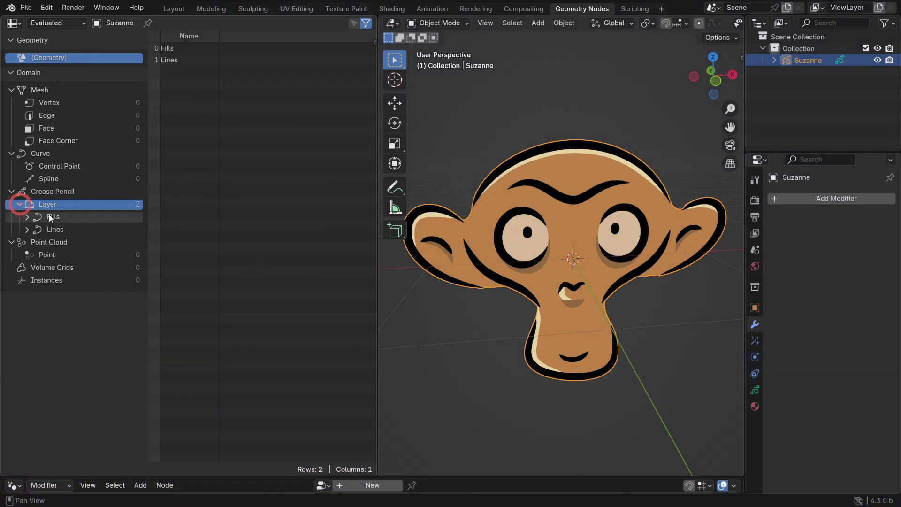
{"action": "left_click", "coordinate": [62, 216]}
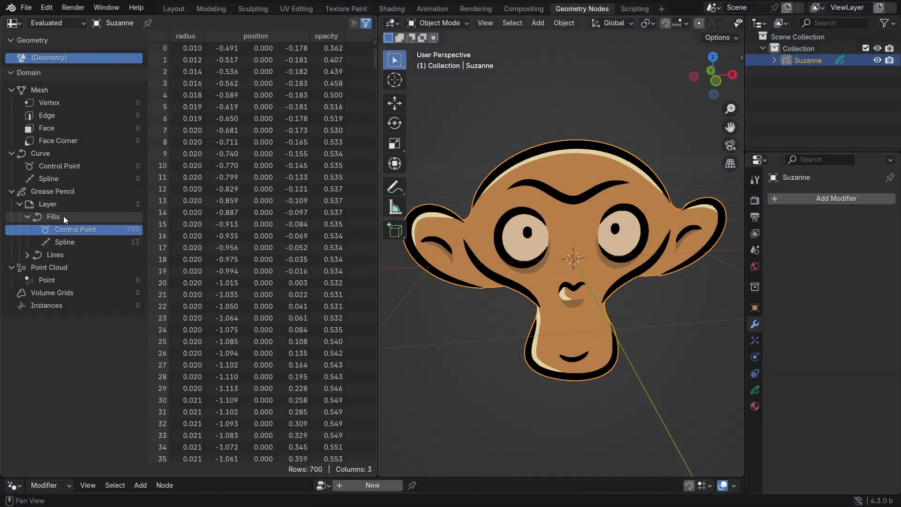
{"action": "left_click", "coordinate": [106, 242]}
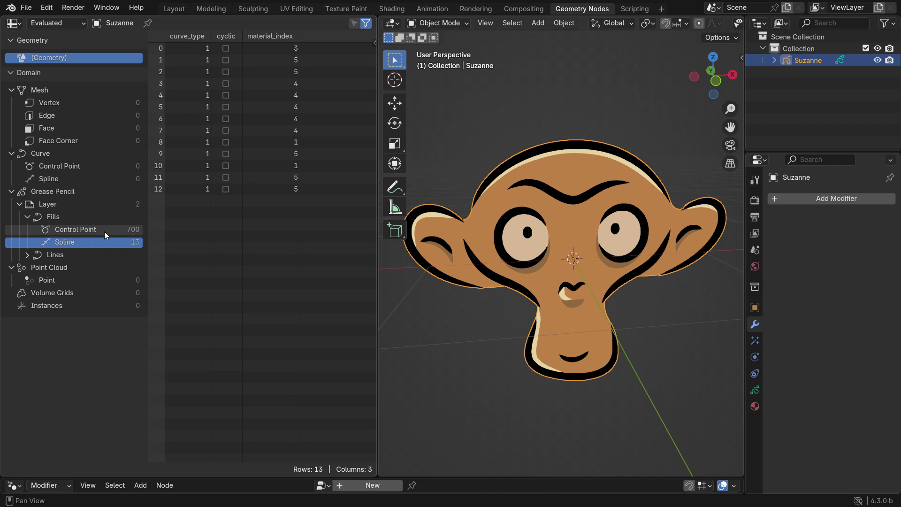
{"action": "left_click", "coordinate": [105, 229]}
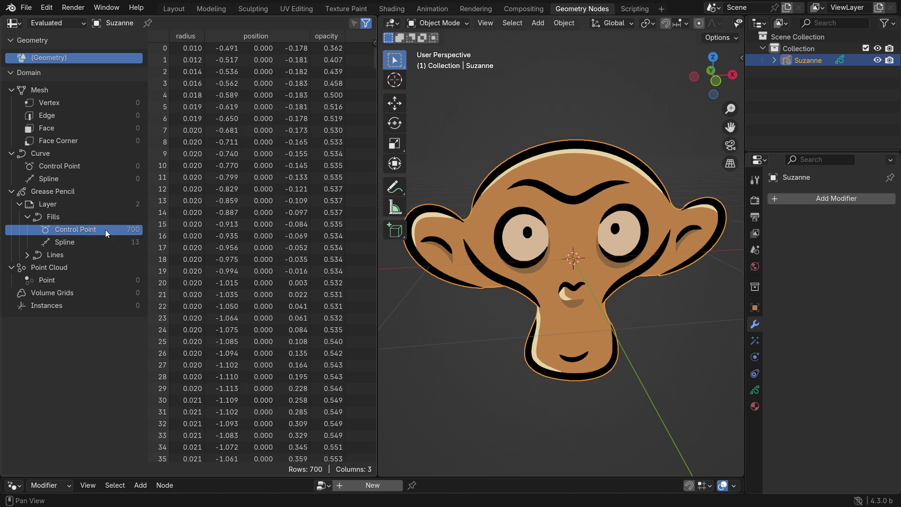
{"action": "key", "text": "ctrl+z"}
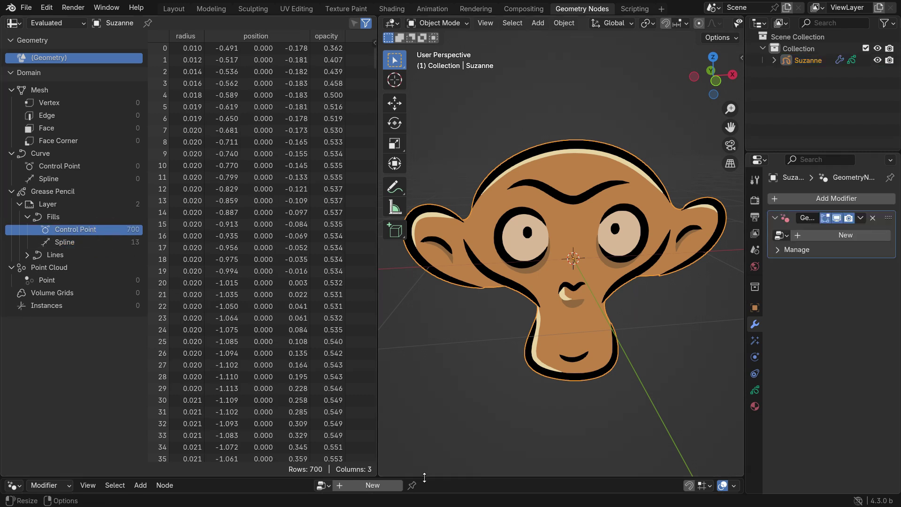
{"action": "left_click_drag", "start_coordinate": [424, 478], "coordinate": [411, 263]}
Step: Create a new node tree and insert a Resample Curve node between Group Input and Output
{"action": "left_click", "coordinate": [374, 273]}
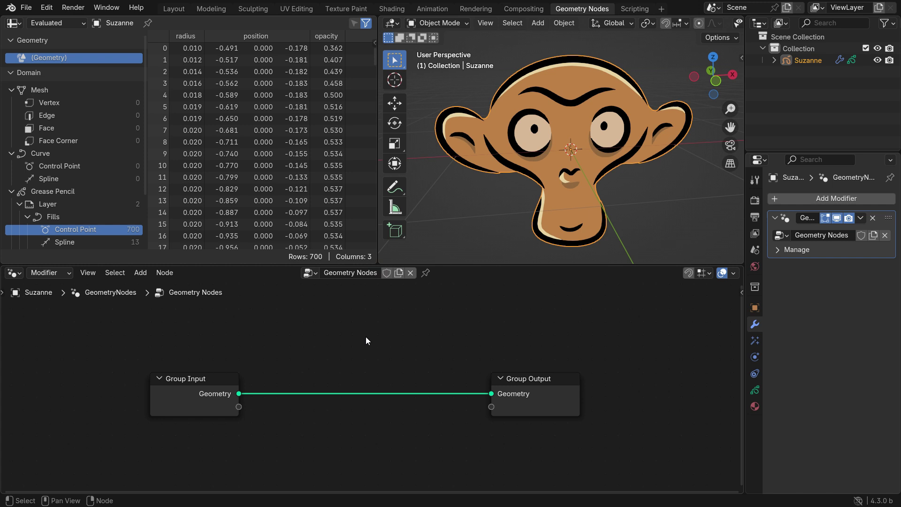
{"action": "key", "text": "shift+a"}
{"action": "left_click", "coordinate": [330, 266]}
{"action": "type", "text": "e"}
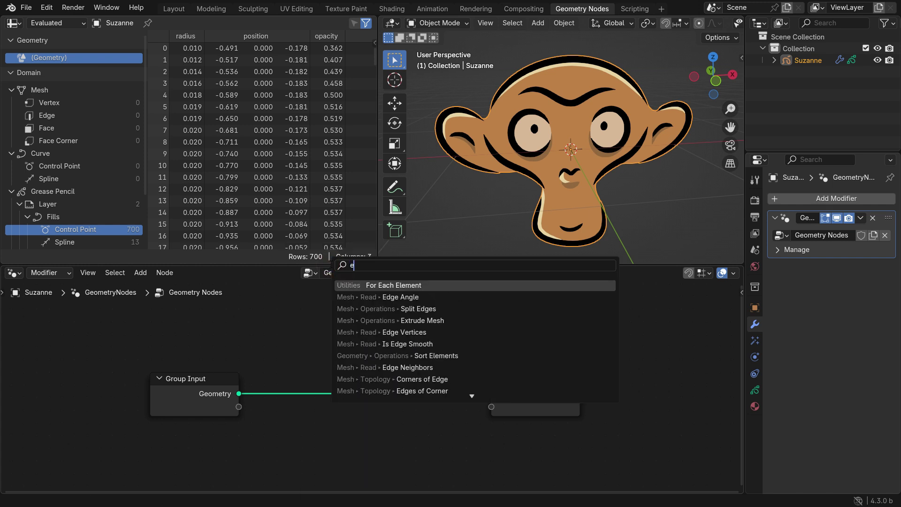
{"action": "key", "text": "BackSpace"}
{"action": "type", "text": "resam"}
{"action": "key", "text": "Return"}
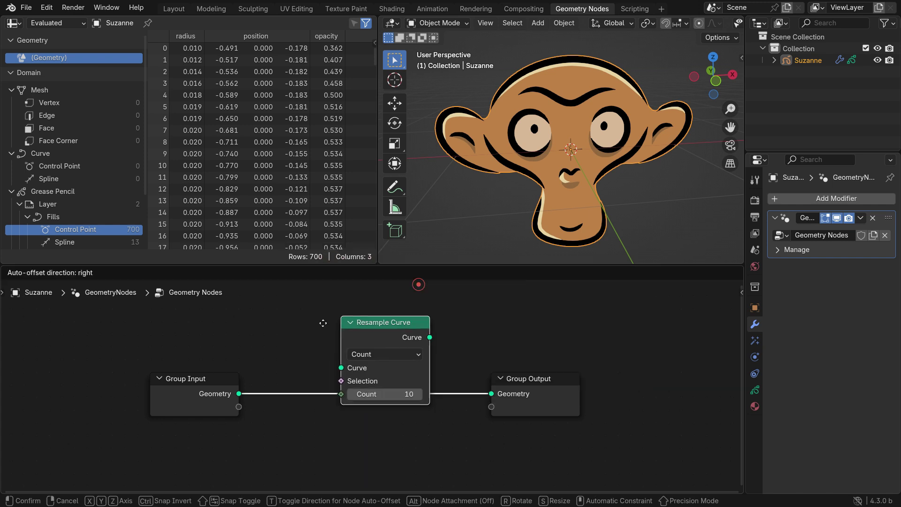
{"action": "left_click", "coordinate": [321, 356]}
Step: Lower the resample Count to 2, then raise it, ending at 30
{"action": "left_click", "coordinate": [329, 430]}
{"action": "left_click", "coordinate": [329, 431]}
{"action": "left_click", "coordinate": [330, 430]}
{"action": "left_click", "coordinate": [330, 430]}
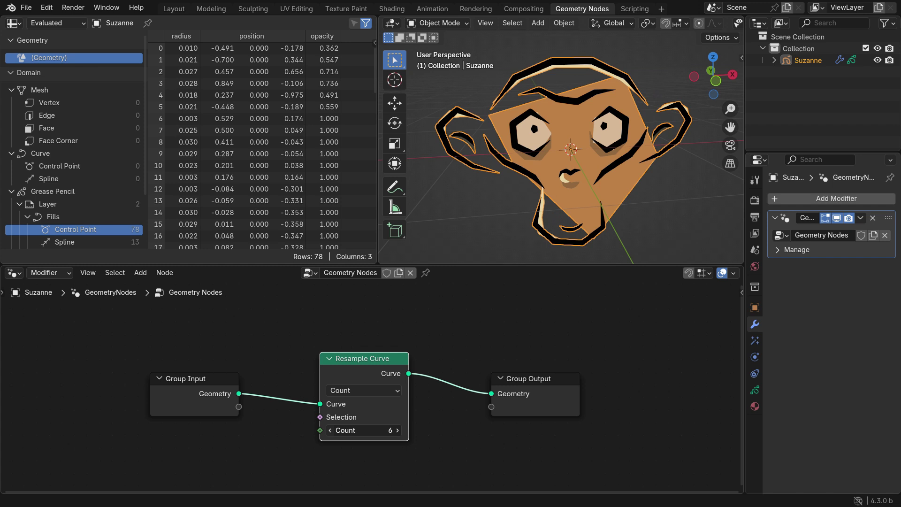
{"action": "left_click", "coordinate": [329, 430]}
{"action": "left_click", "coordinate": [329, 430]}
{"action": "left_click", "coordinate": [329, 430]}
{"action": "left_click", "coordinate": [330, 431]}
{"action": "mouse_move", "coordinate": [397, 432]}
{"action": "left_mouse_down"}
{"action": "mouse_move", "coordinate": [427, 433]}
{"action": "mouse_move", "coordinate": [397, 432]}
{"action": "left_mouse_up"}
{"action": "left_click", "coordinate": [397, 430]}
{"action": "left_click", "coordinate": [397, 431]}
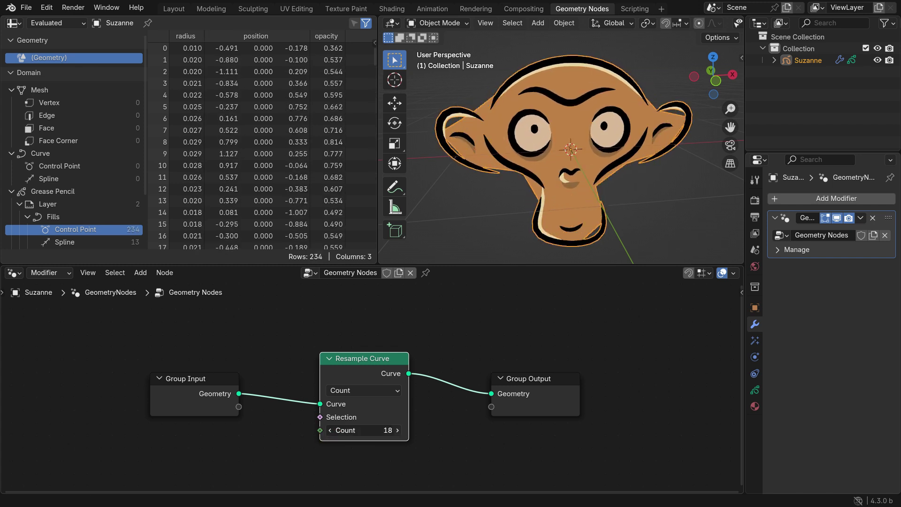
{"action": "left_click", "coordinate": [396, 430]}
{"action": "left_click", "coordinate": [397, 430]}
{"action": "left_click", "coordinate": [397, 431]}
{"action": "left_click", "coordinate": [397, 430]}
{"action": "left_click", "coordinate": [397, 431]}
{"action": "left_click", "coordinate": [397, 430]}
{"action": "left_click", "coordinate": [397, 430]}
{"action": "left_click", "coordinate": [397, 430]}
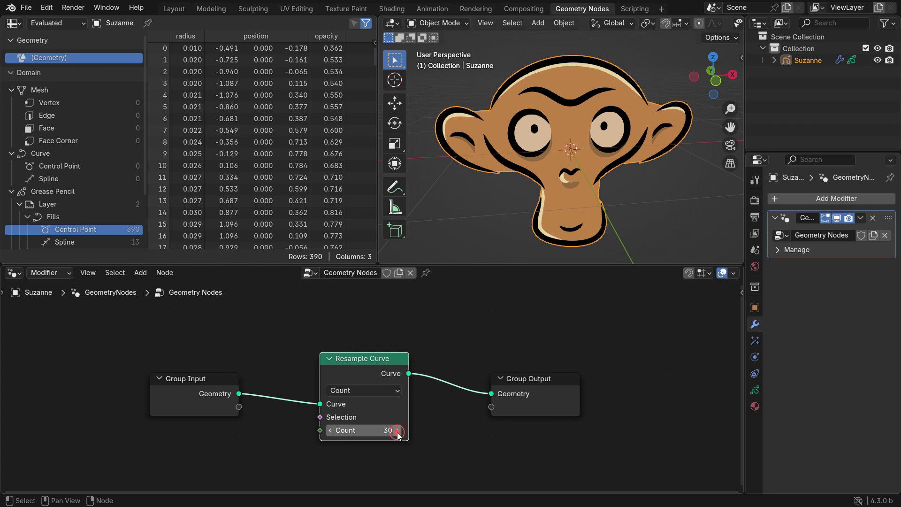
Step: Replace Resample Curve with a Grease Pencil to Curves node and rearrange the nodes
{"action": "key", "text": "ctrl+x"}
{"action": "key", "text": "shift+a"}
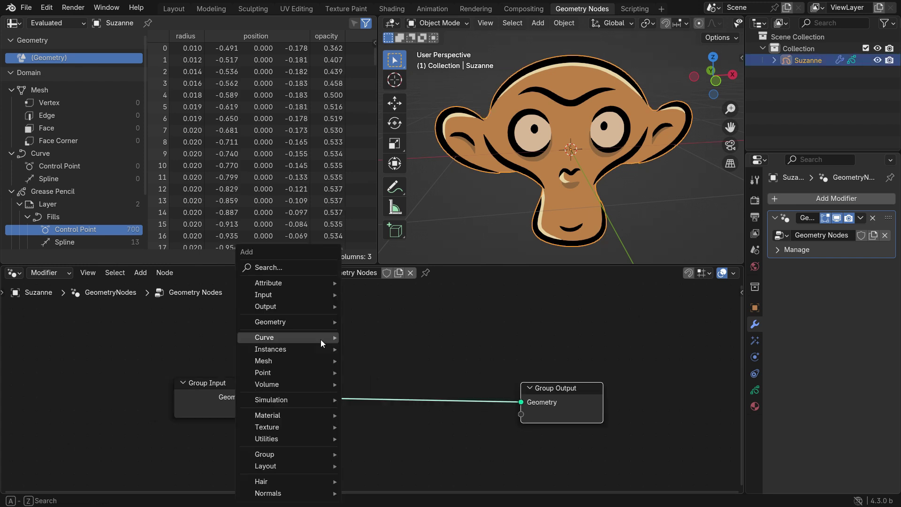
{"action": "left_click", "coordinate": [273, 267]}
{"action": "type", "text": "gre"}
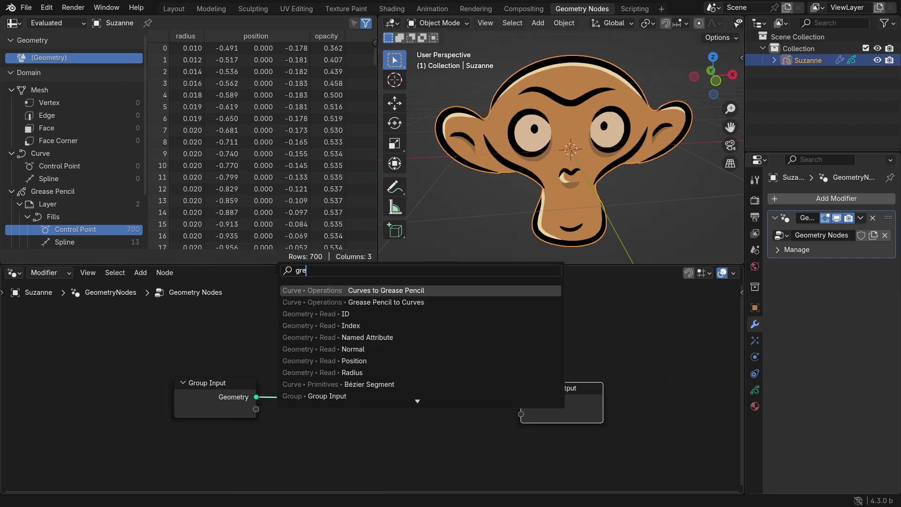
{"action": "key", "text": "Down"}
{"action": "key", "text": "Return"}
{"action": "left_click", "coordinate": [308, 370]}
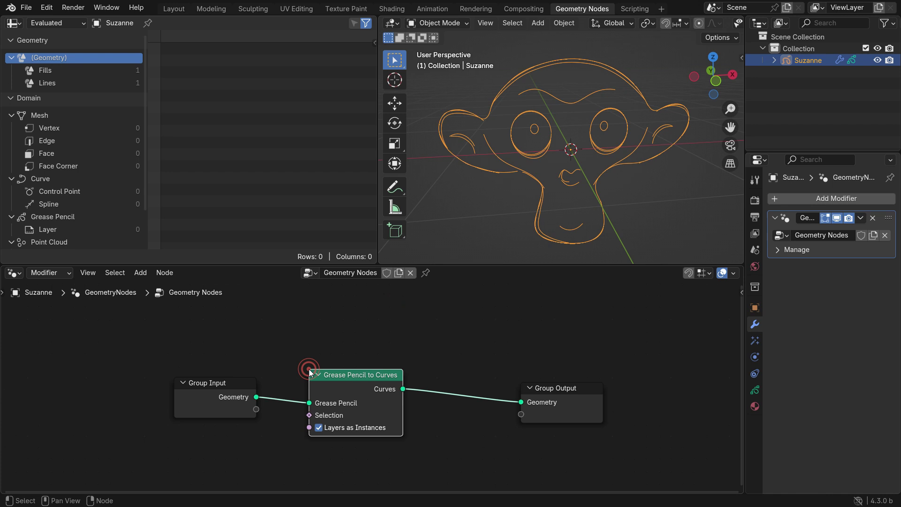
{"action": "left_click_drag", "start_coordinate": [535, 381], "coordinate": [559, 382]}
{"action": "left_click_drag", "start_coordinate": [346, 375], "coordinate": [375, 371]}
Step: Add Curves to Grease Pencil before Group Output, then mute and unmute it to compare
{"action": "key", "text": "shift+a"}
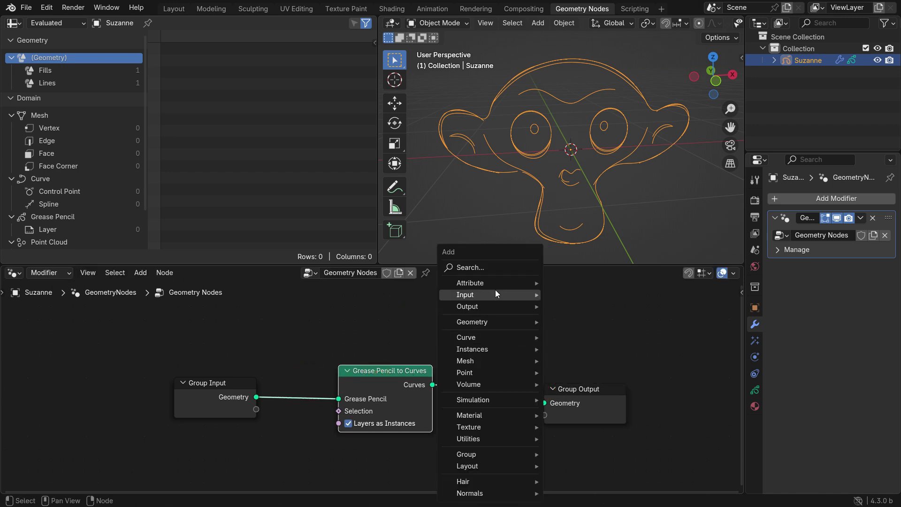
{"action": "left_click", "coordinate": [489, 269]}
{"action": "type", "text": "curves"}
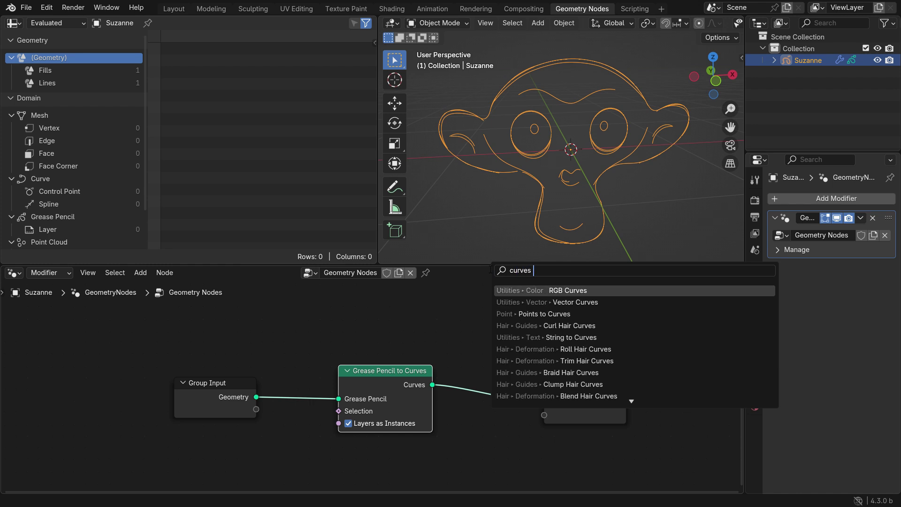
{"action": "type", "text": " to"}
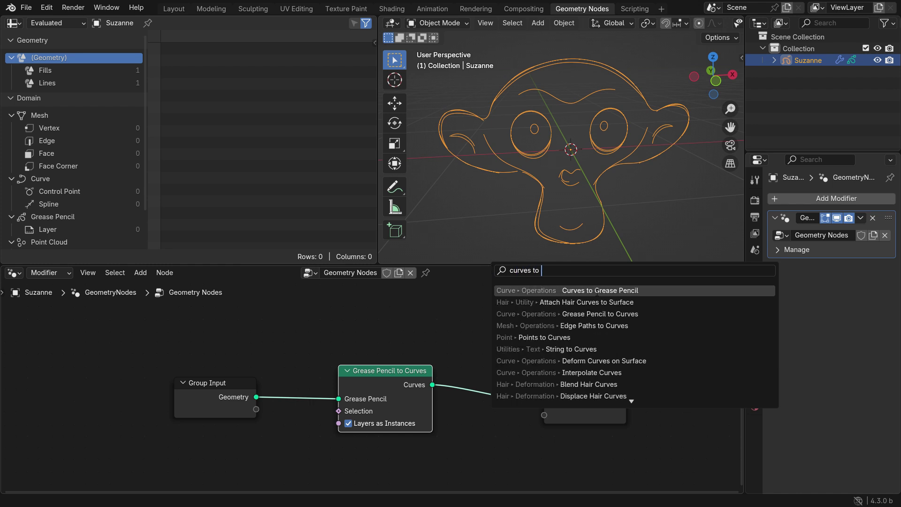
{"action": "left_click", "coordinate": [595, 290]}
{"action": "left_click", "coordinate": [468, 360]}
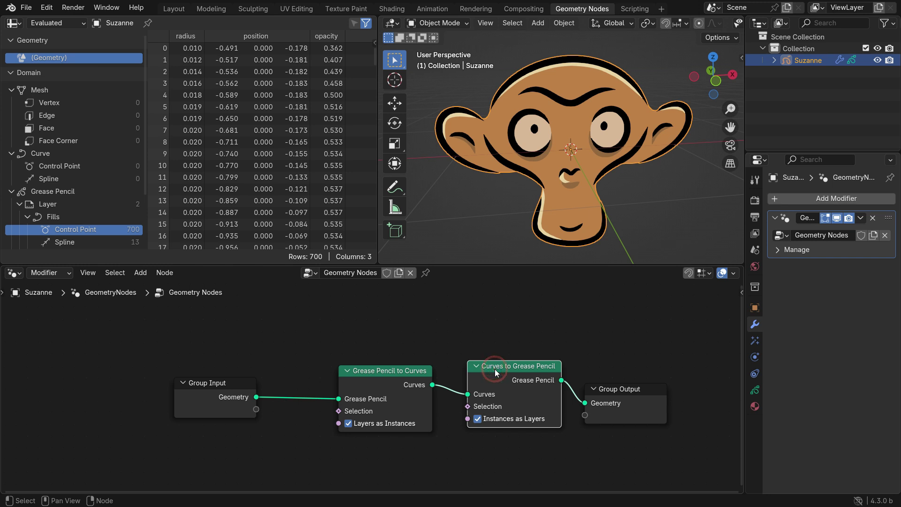
{"action": "key", "text": "m"}
{"action": "key", "text": "m"}
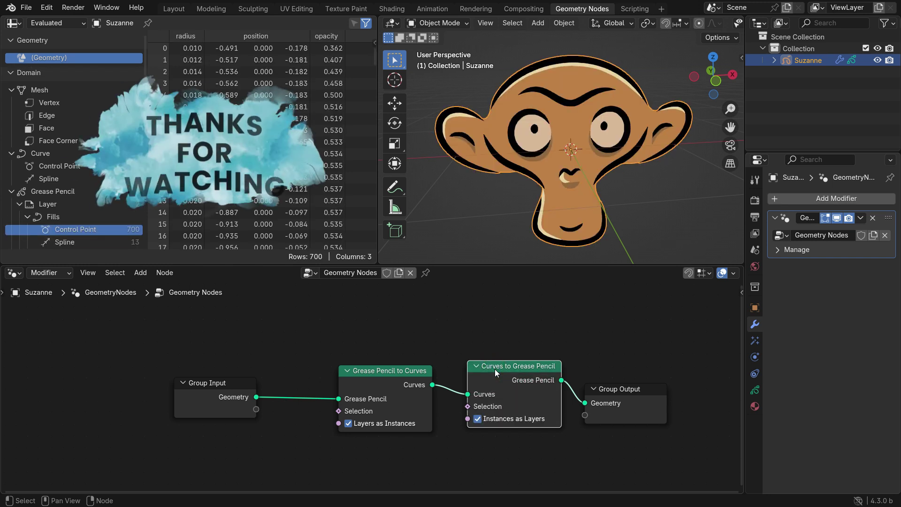
{"action": "key", "text": "m"}
{"action": "key", "text": "m"}
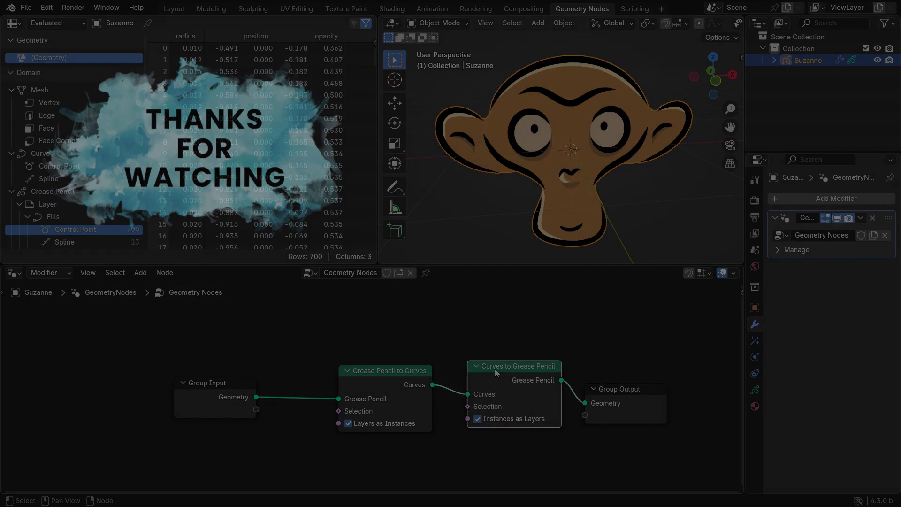